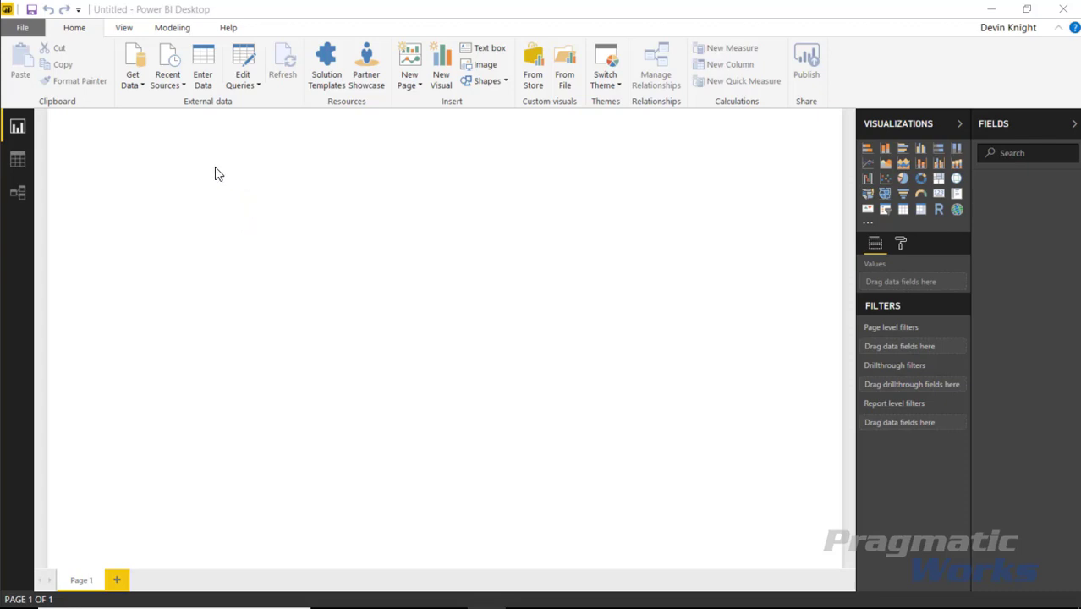
# Step: Open Fast Food Sales.xlsx from Power BI Custom Visuals > Data through Get Data > Excel
pyautogui.click(134, 84)
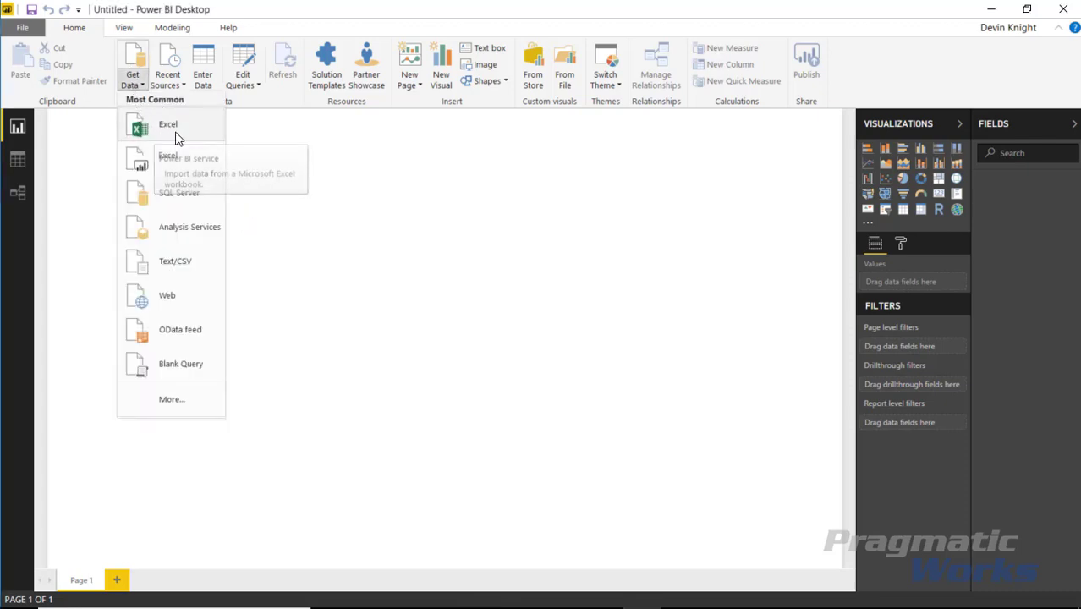
pyautogui.click(152, 127)
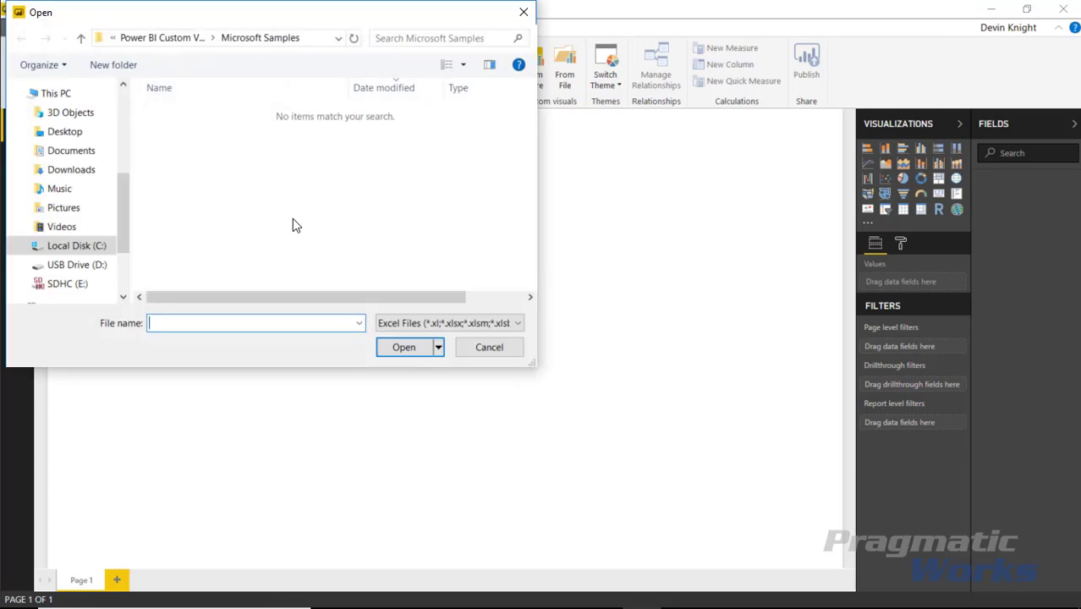
pyautogui.click(169, 38)
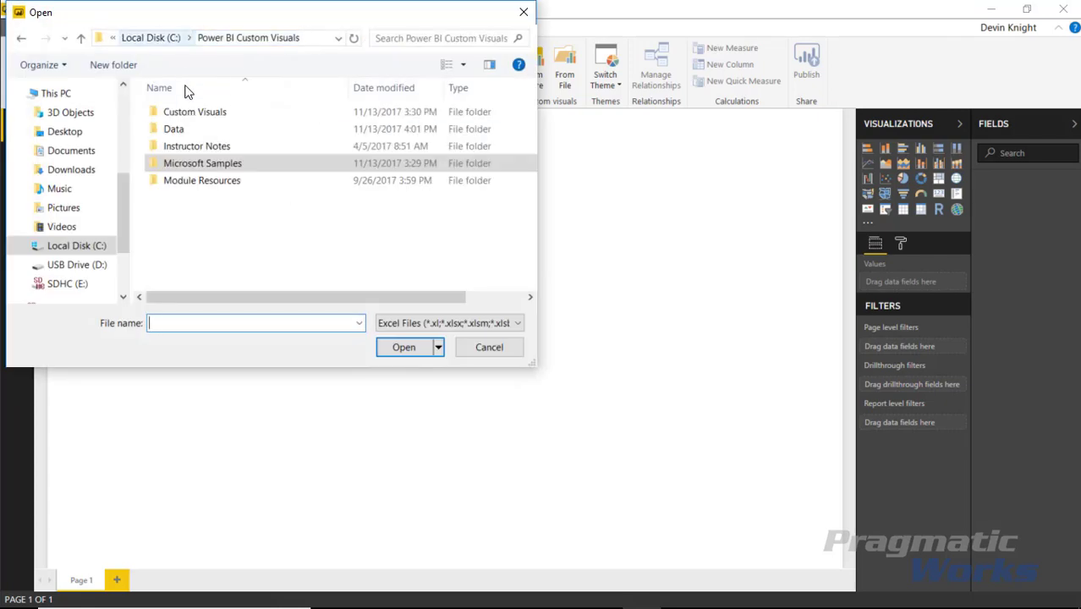
pyautogui.doubleClick(185, 128)
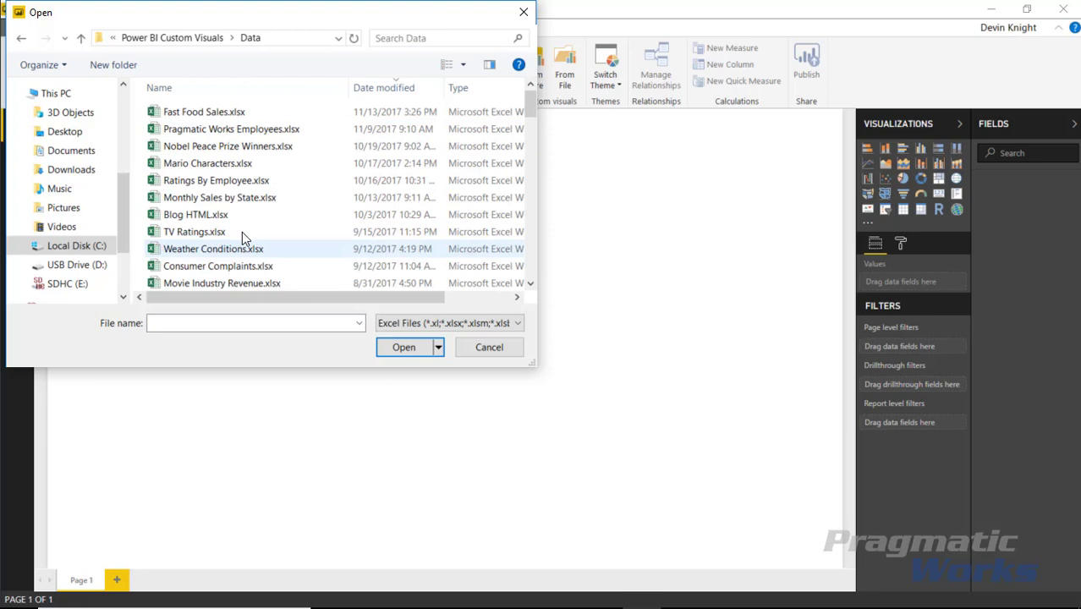
pyautogui.click(176, 113)
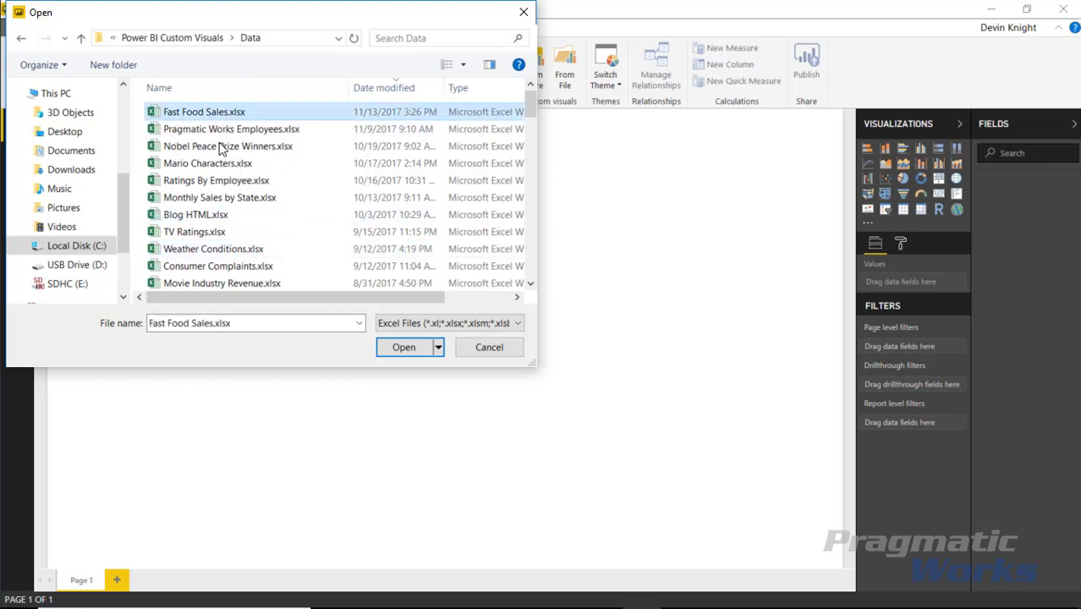
pyautogui.click(404, 350)
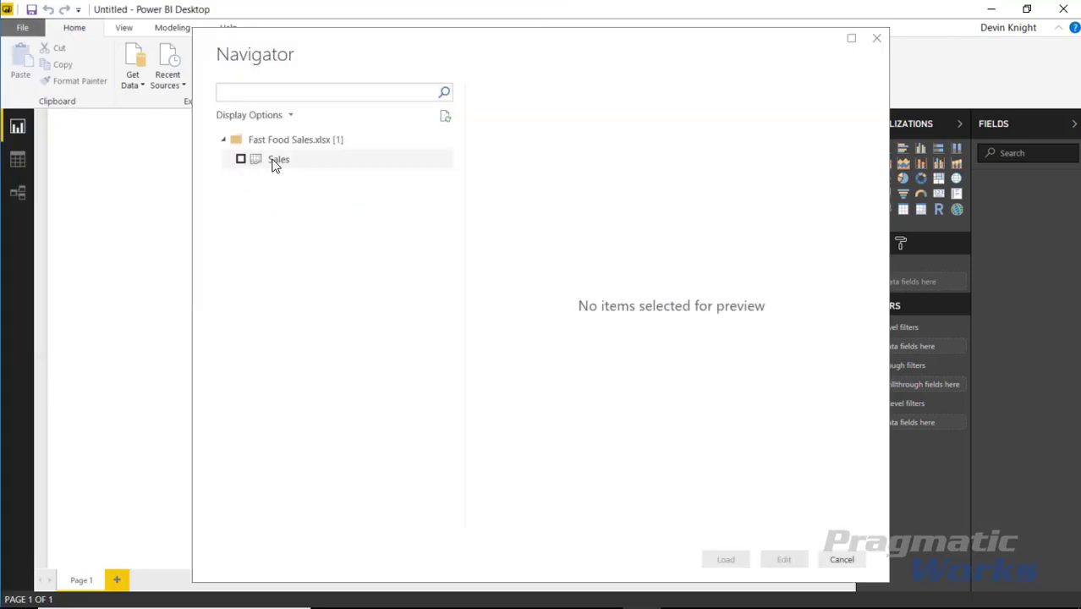
# Step: Tick the Sales table in the Navigator, review its preview, and load it
pyautogui.click(241, 160)
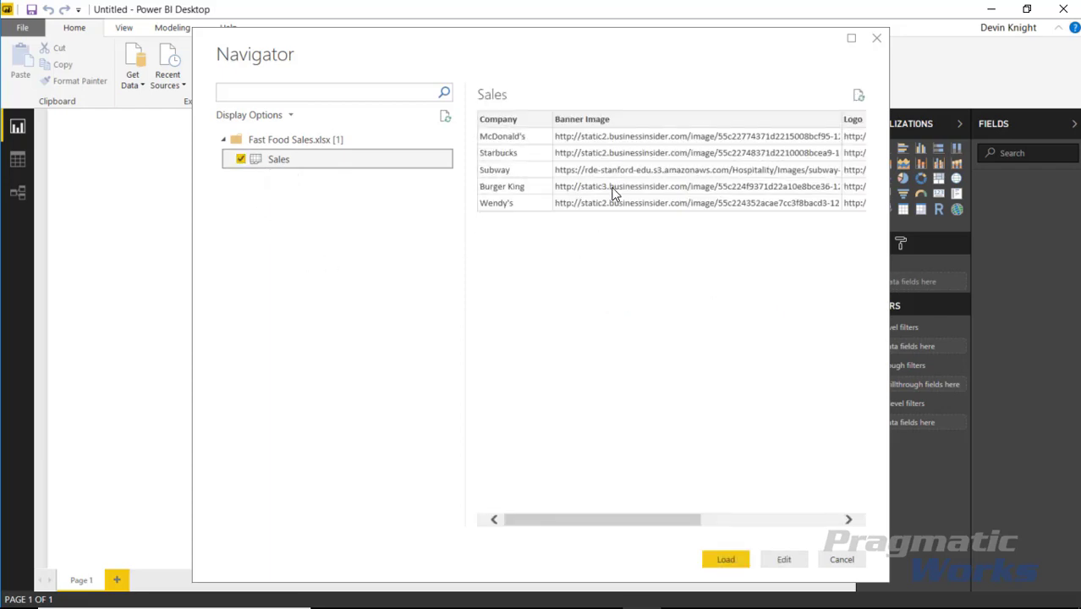
pyautogui.moveTo(693, 520); pyautogui.dragTo(837, 521)
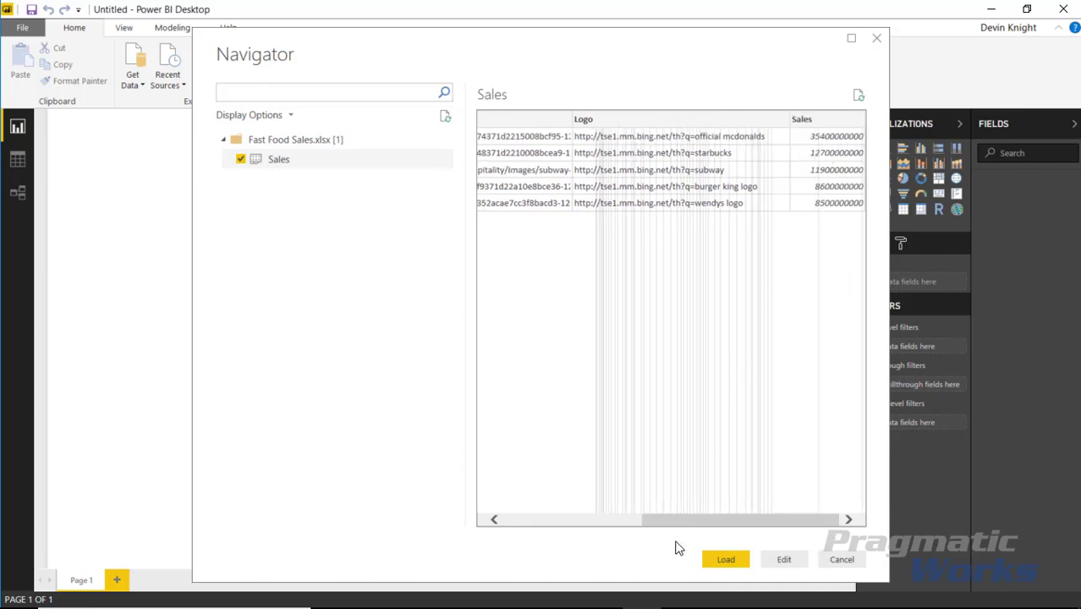
pyautogui.click(628, 521)
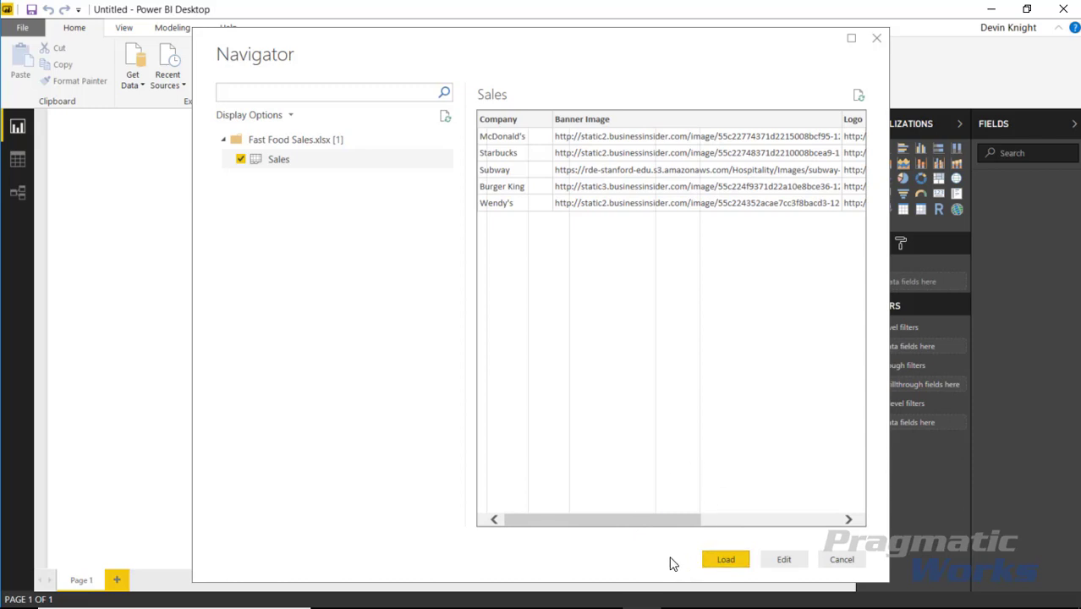
pyautogui.click(719, 558)
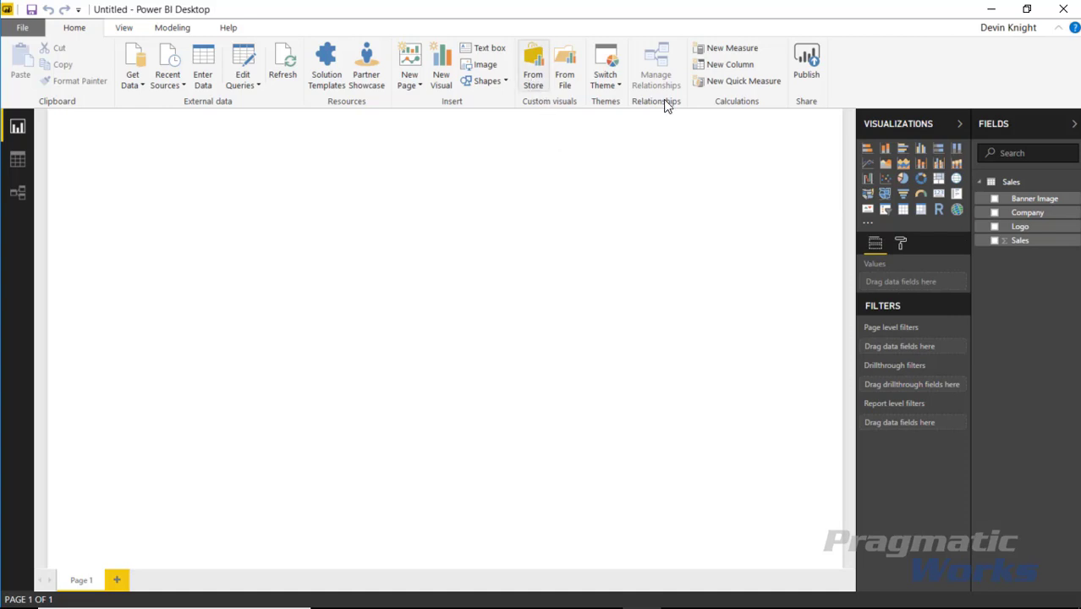
# Step: Search the visuals store for 'data image' and add Data Image by CloudScope
pyautogui.click(533, 77)
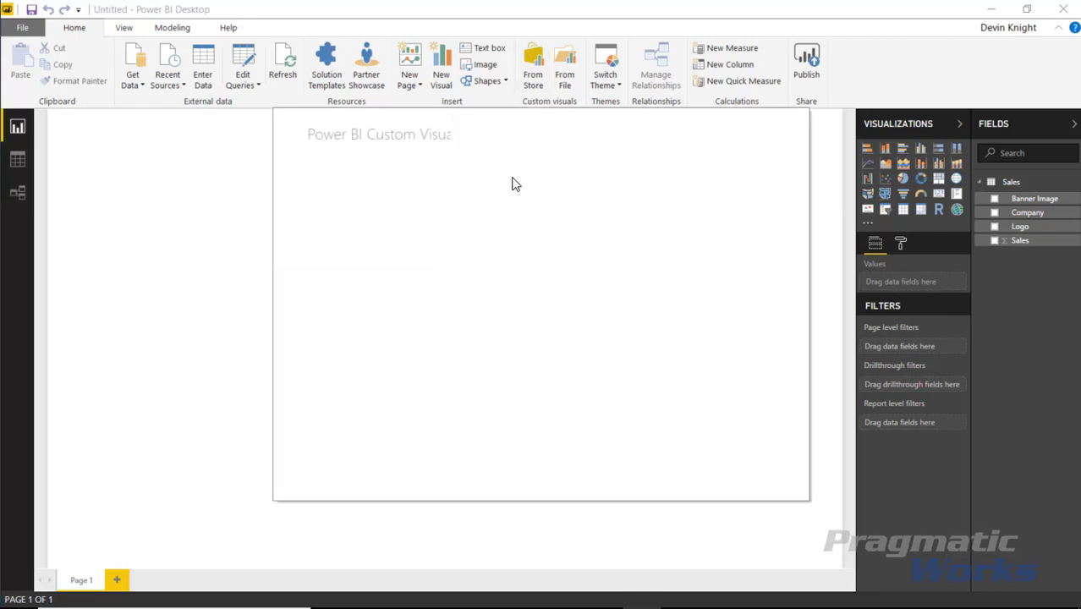
pyautogui.click(359, 201)
pyautogui.write('data image')
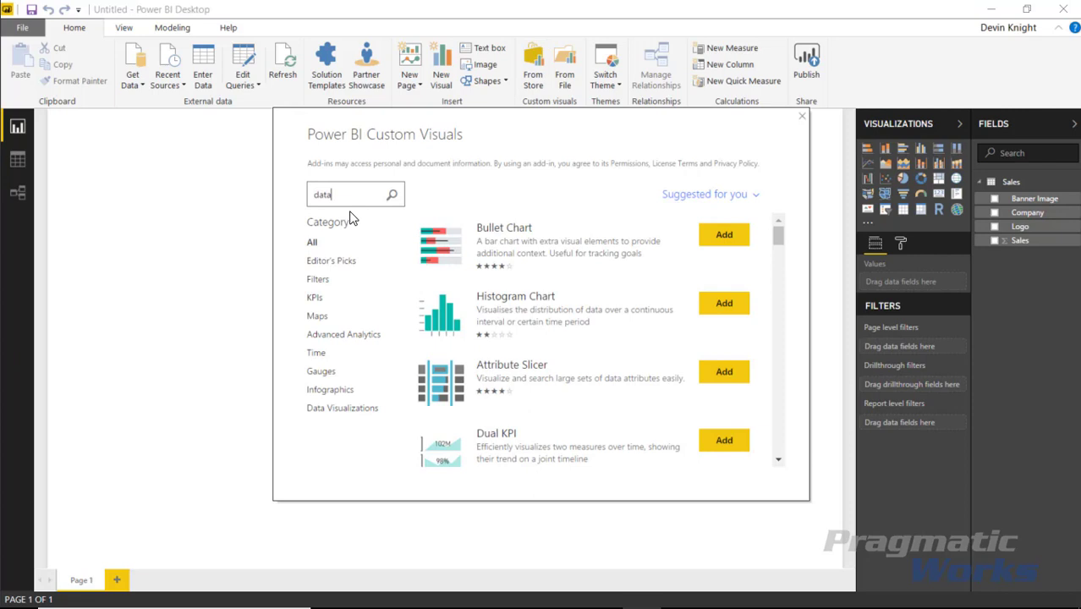
pyautogui.press('Return')
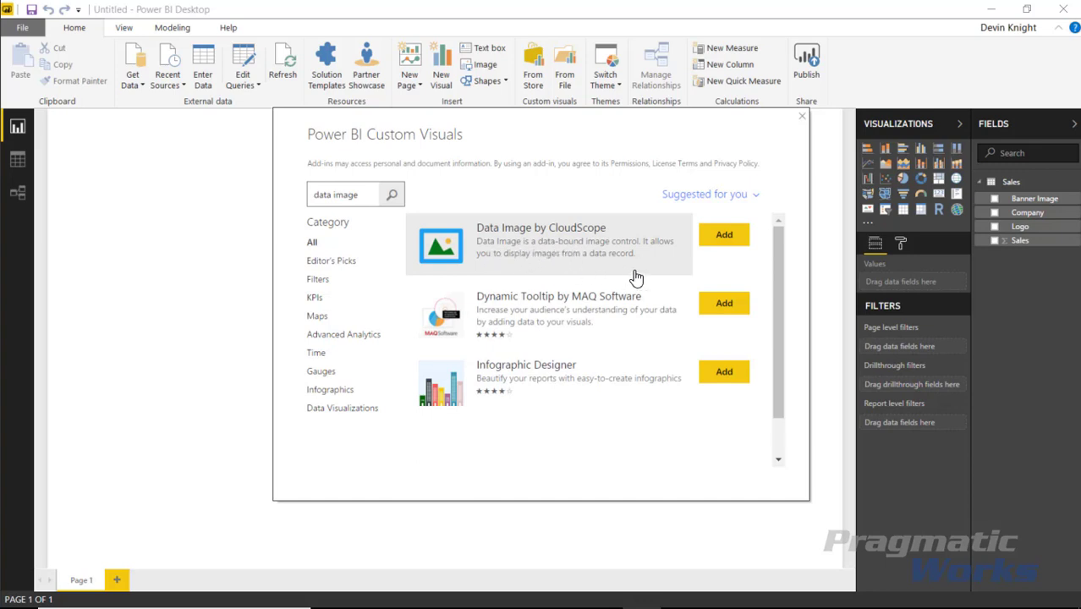
pyautogui.click(722, 236)
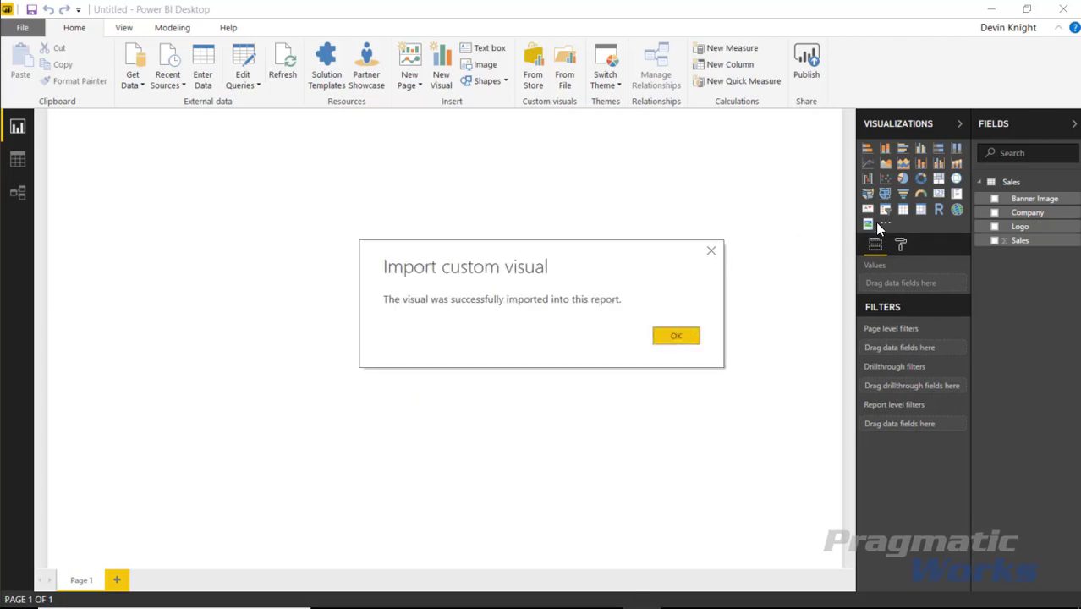
pyautogui.click(676, 339)
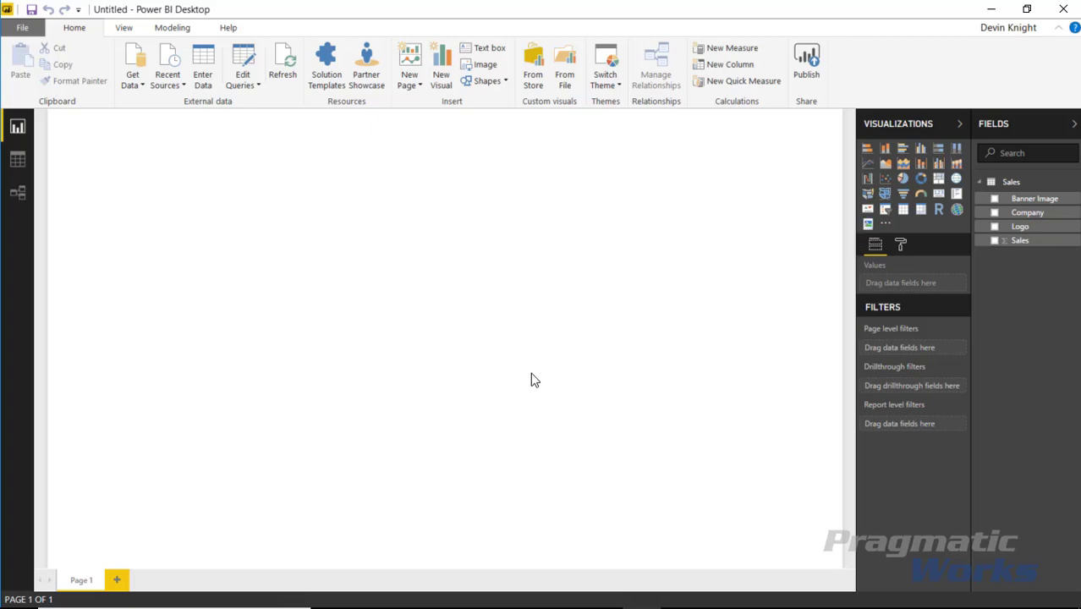
# Step: Insert a Data Image visual at the top of the page, with Banner Image as its Image url
pyautogui.click(868, 224)
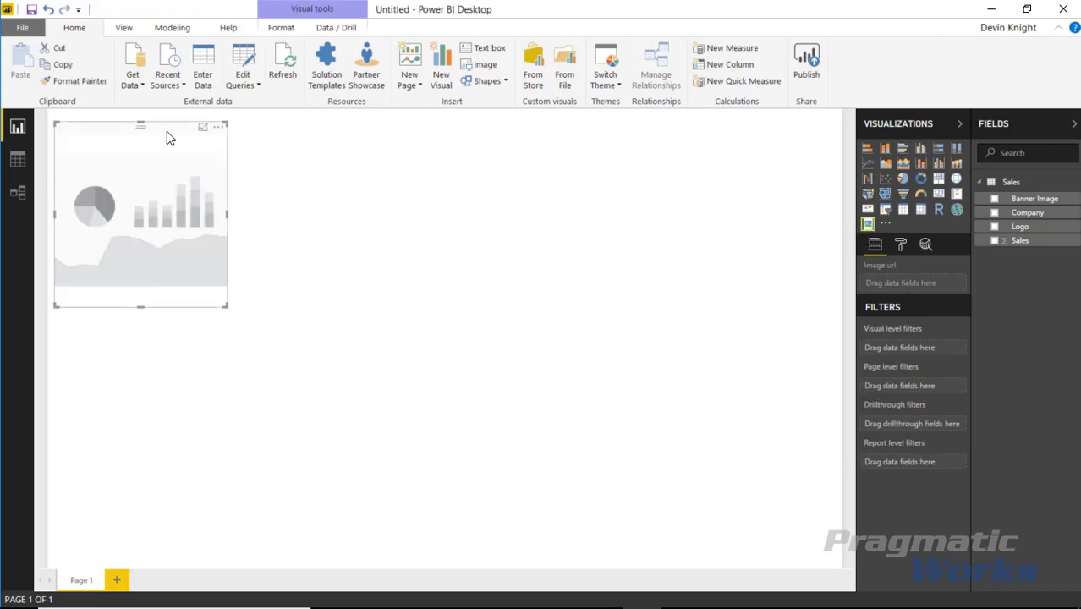
pyautogui.moveTo(166, 131); pyautogui.dragTo(817, 126)
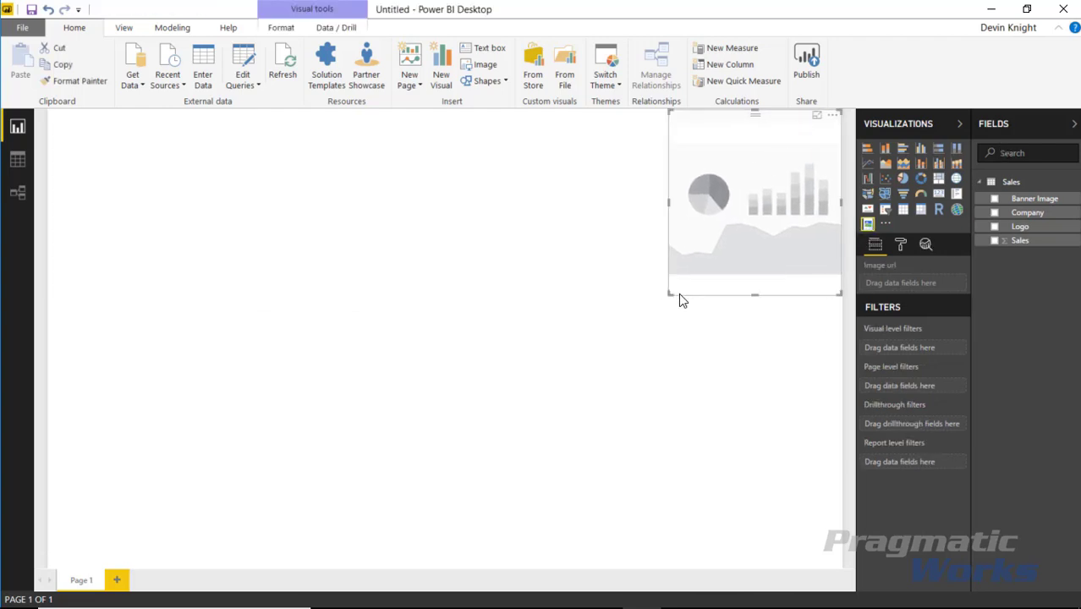
pyautogui.moveTo(671, 293); pyautogui.dragTo(248, 395)
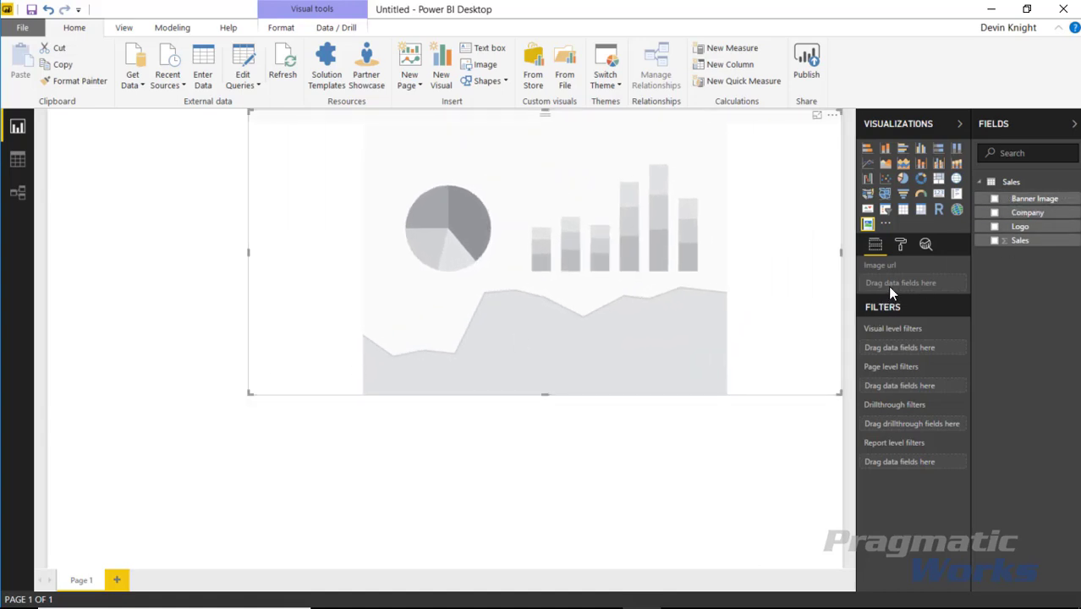
pyautogui.moveTo(1033, 203); pyautogui.dragTo(887, 286)
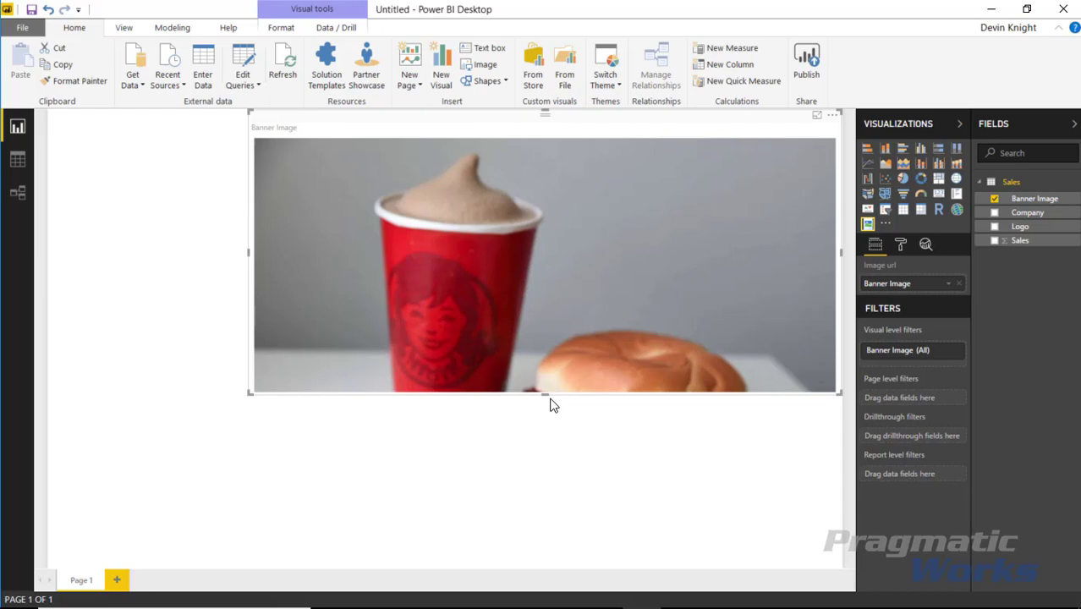
# Step: Stretch the banner to the page's left edge and make it taller
pyautogui.moveTo(678, 493); pyautogui.dragTo(596, 404)
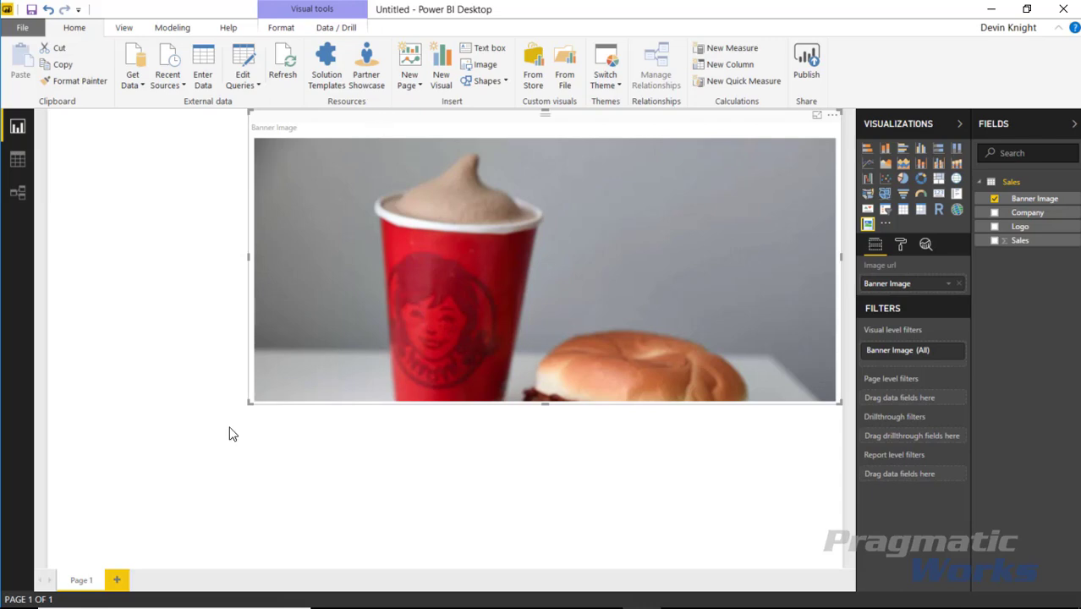
pyautogui.moveTo(252, 404); pyautogui.dragTo(169, 396)
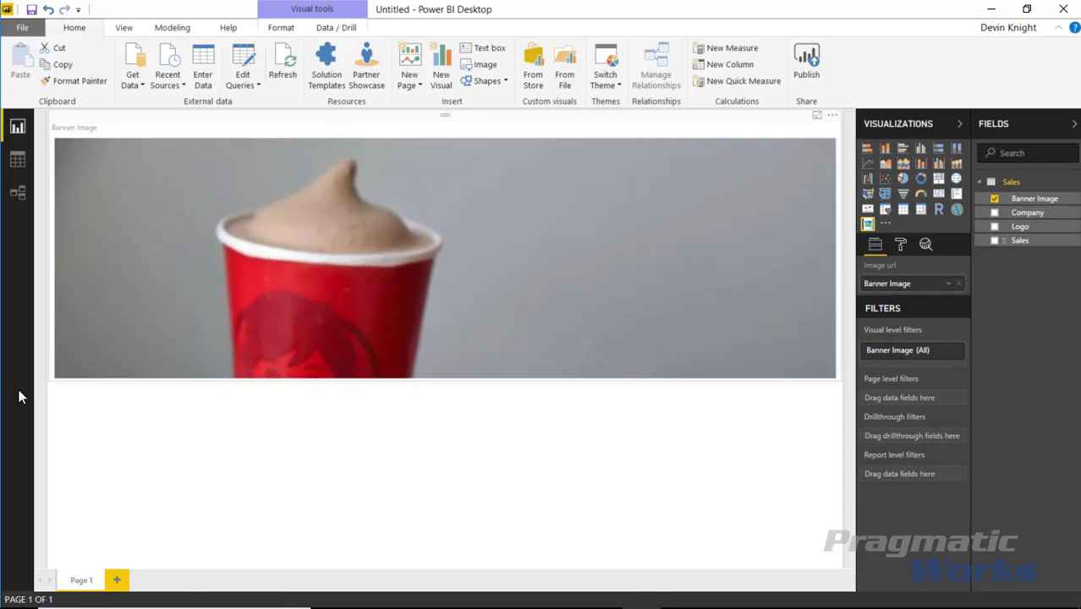
pyautogui.moveTo(20, 396); pyautogui.dragTo(12, 423)
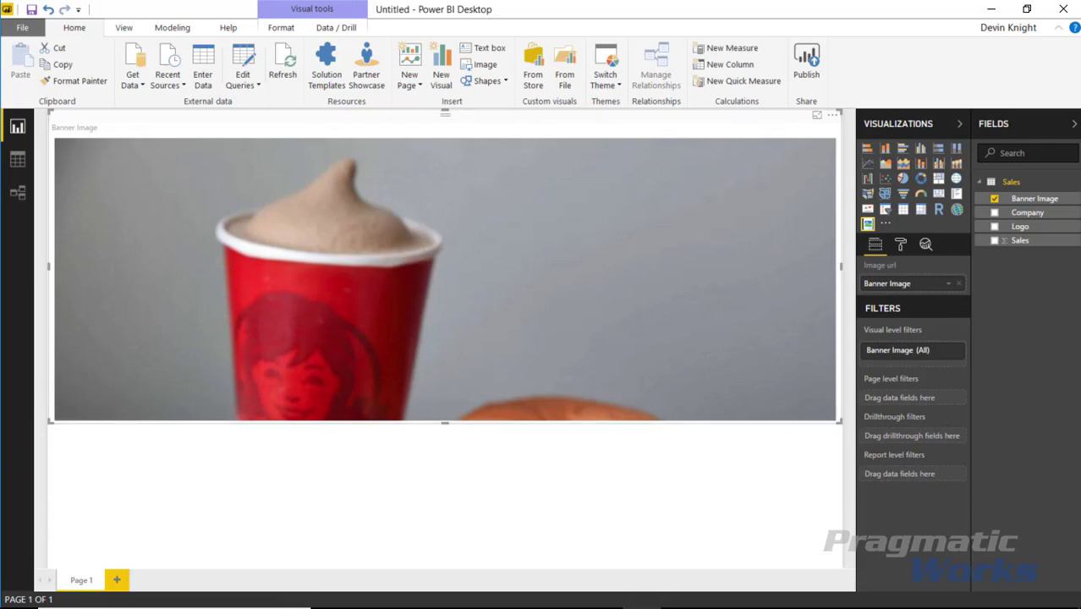
pyautogui.press('Escape')
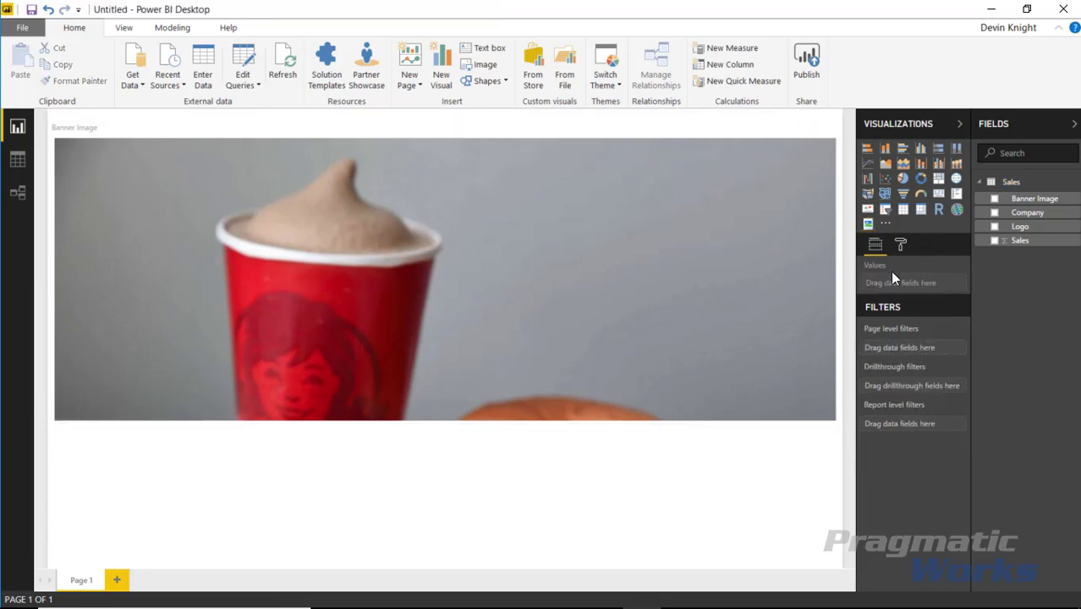
# Step: Add a second Data Image below the banner showing the Logo field, and open its Format pane
pyautogui.click(868, 225)
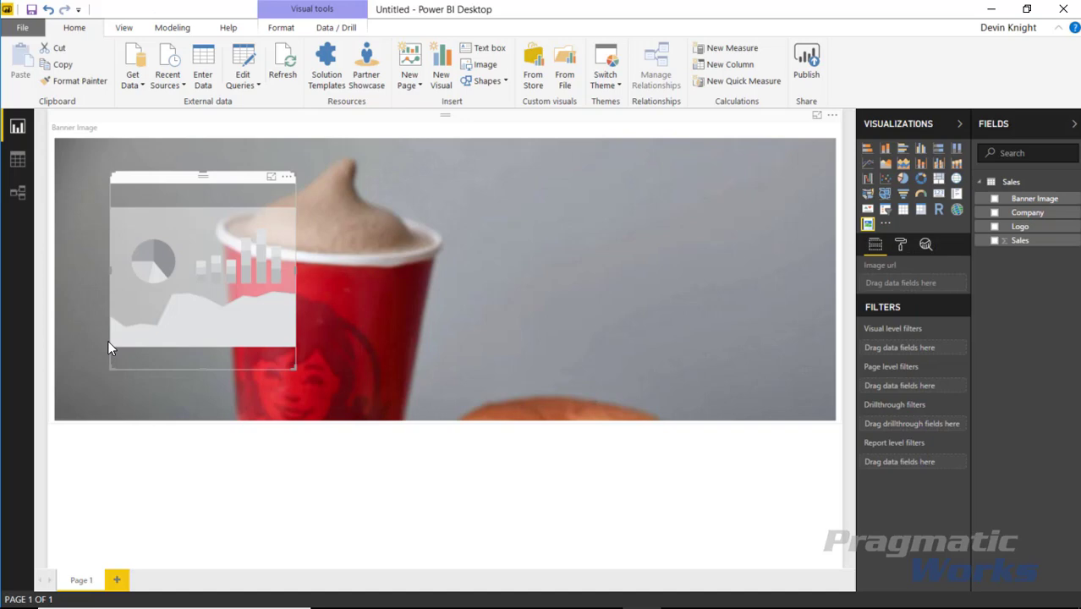
pyautogui.moveTo(198, 214); pyautogui.dragTo(137, 328)
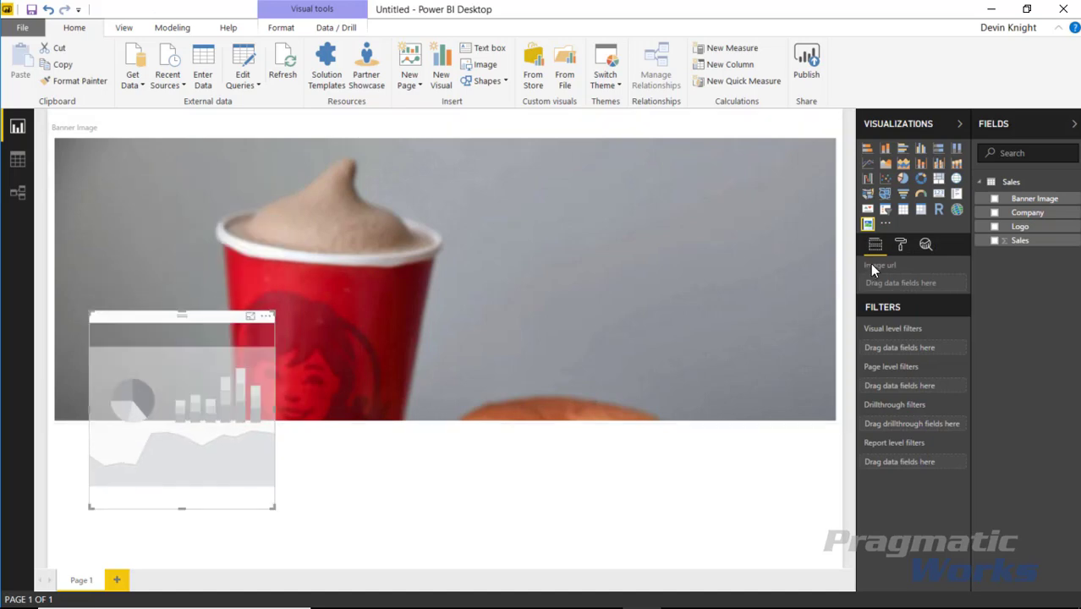
pyautogui.moveTo(1022, 227); pyautogui.dragTo(918, 283)
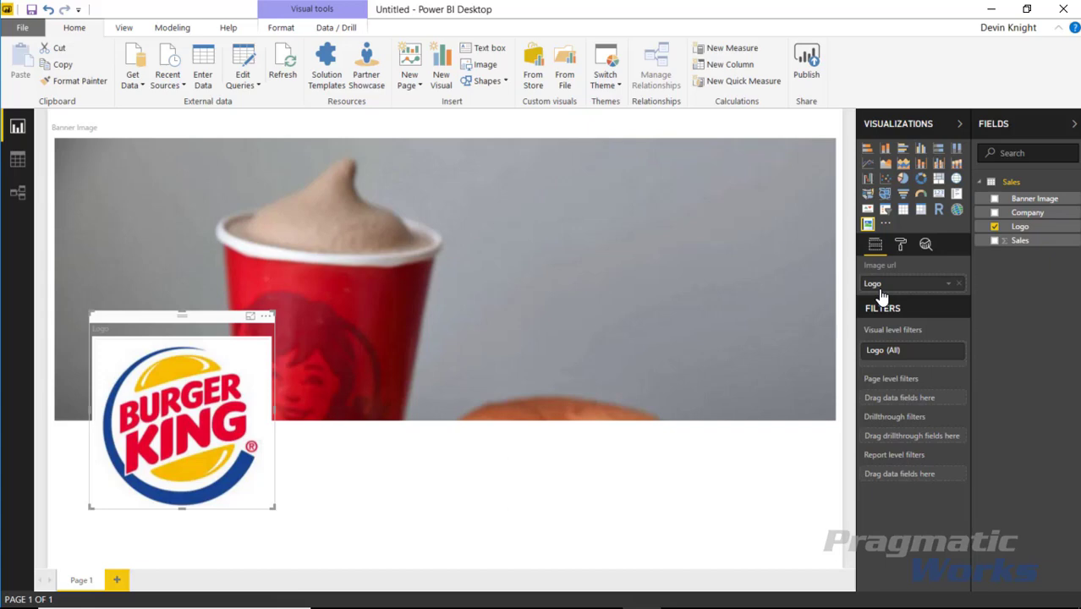
pyautogui.click(900, 245)
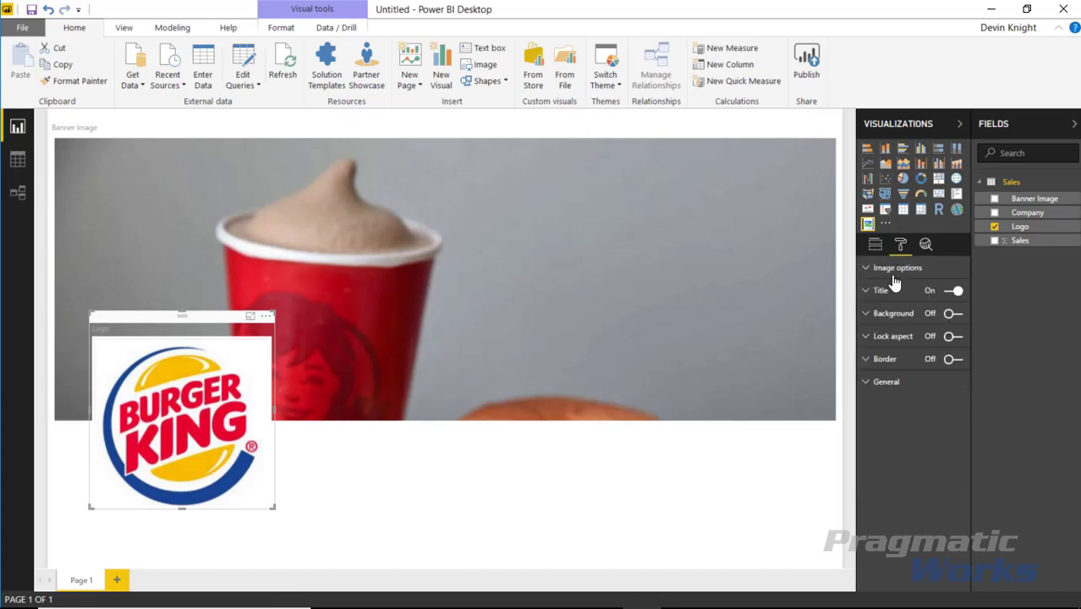
# Step: Turn Circle on in Image options, then shrink the logo onto the banner's top-left corner
pyautogui.click(866, 273)
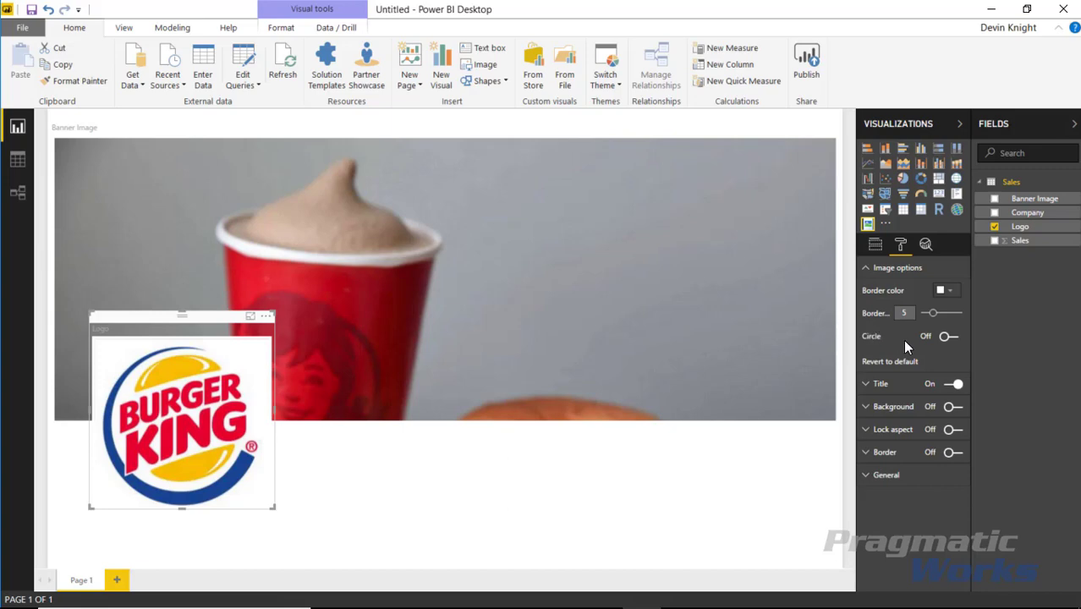
pyautogui.click(948, 336)
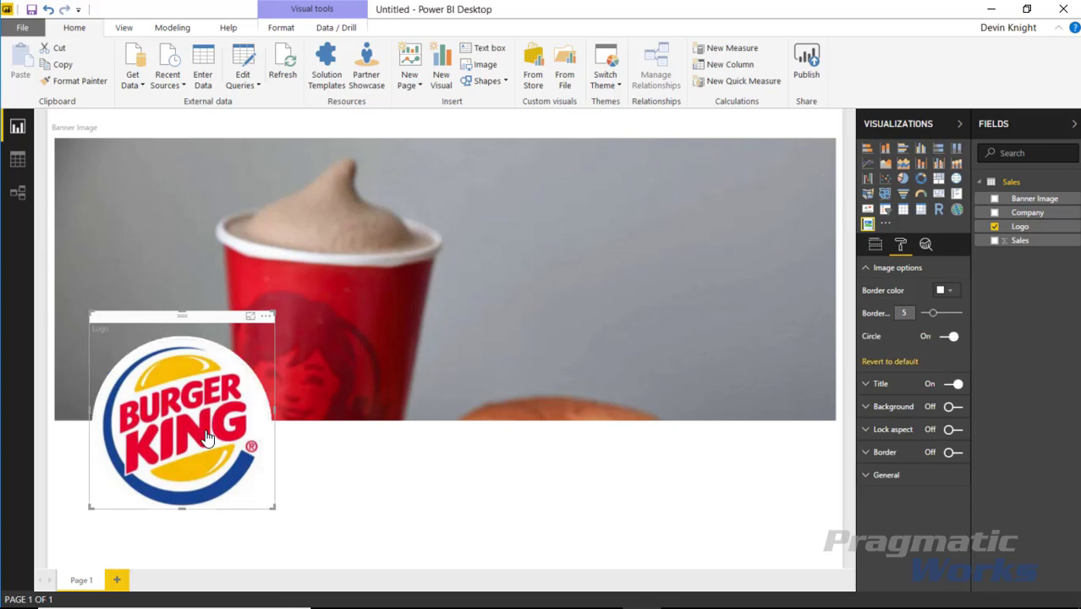
pyautogui.moveTo(168, 317); pyautogui.dragTo(254, 214)
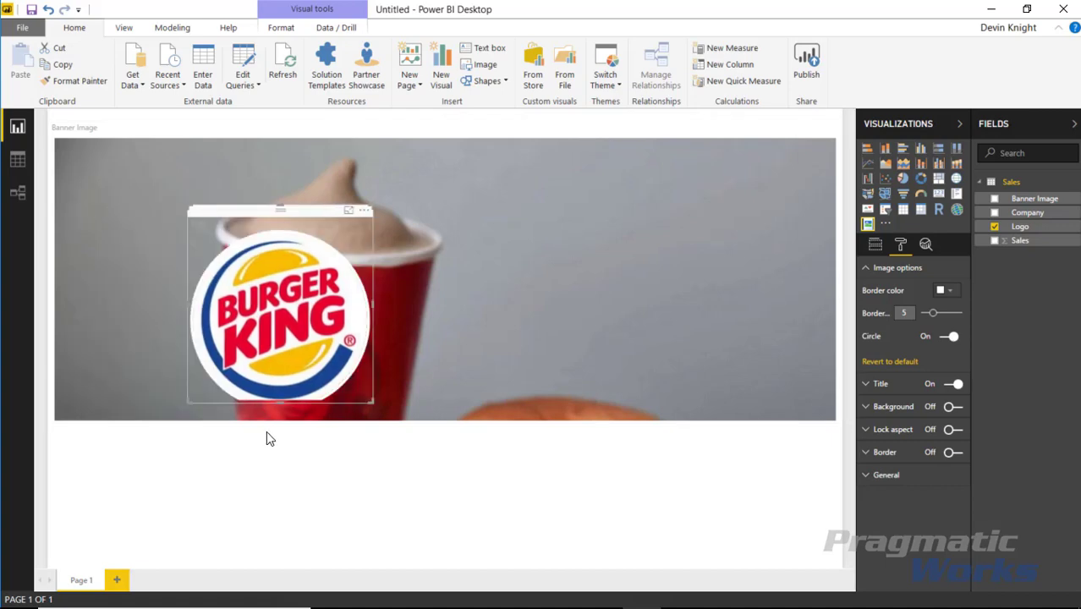
pyautogui.moveTo(284, 404); pyautogui.dragTo(285, 457)
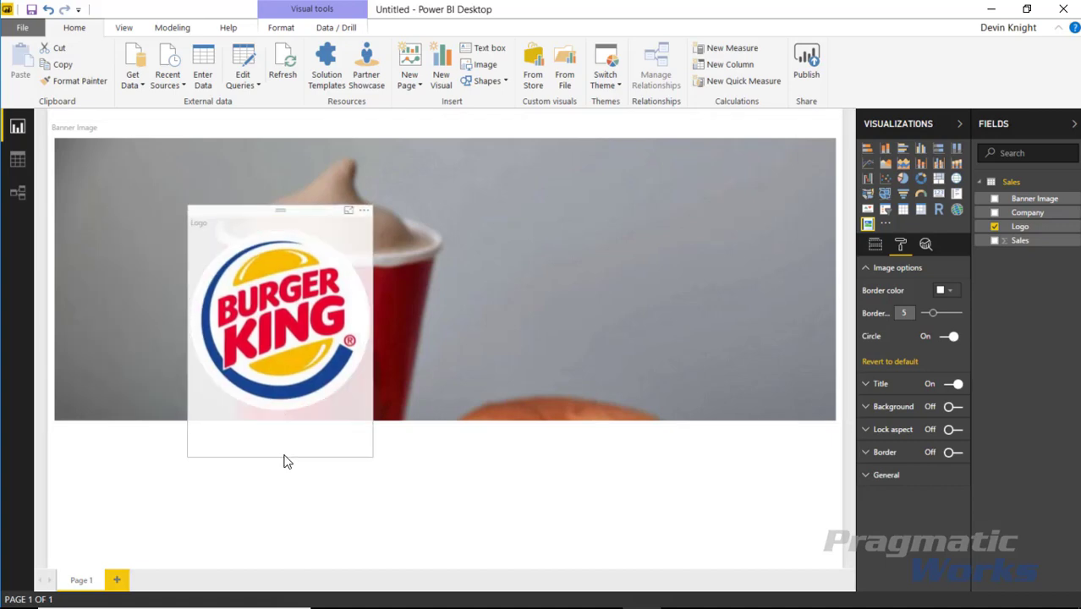
pyautogui.moveTo(297, 212); pyautogui.dragTo(272, 132)
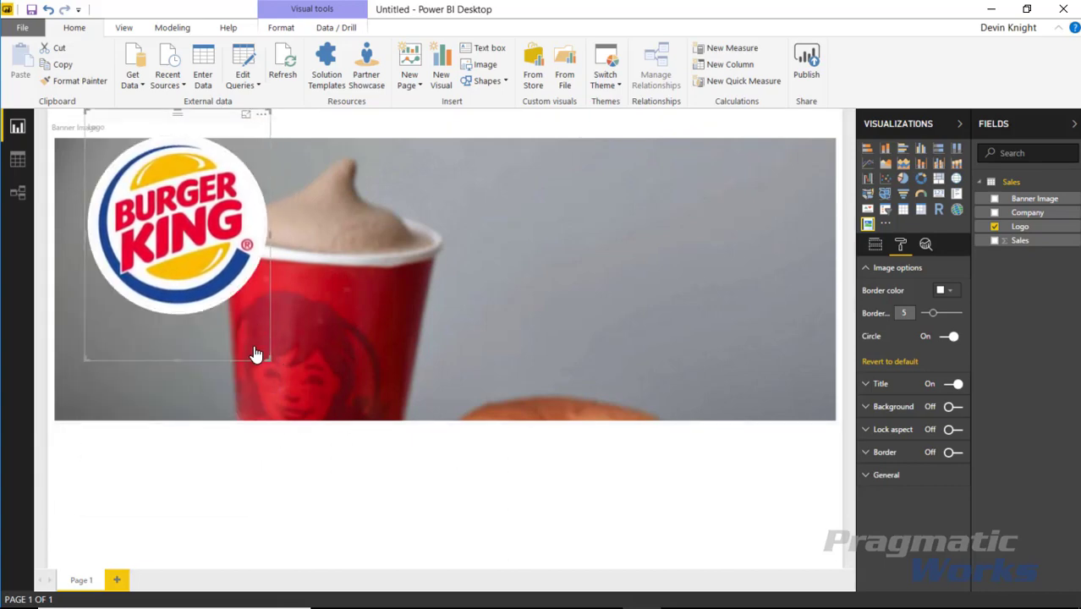
pyautogui.moveTo(267, 357); pyautogui.dragTo(224, 272)
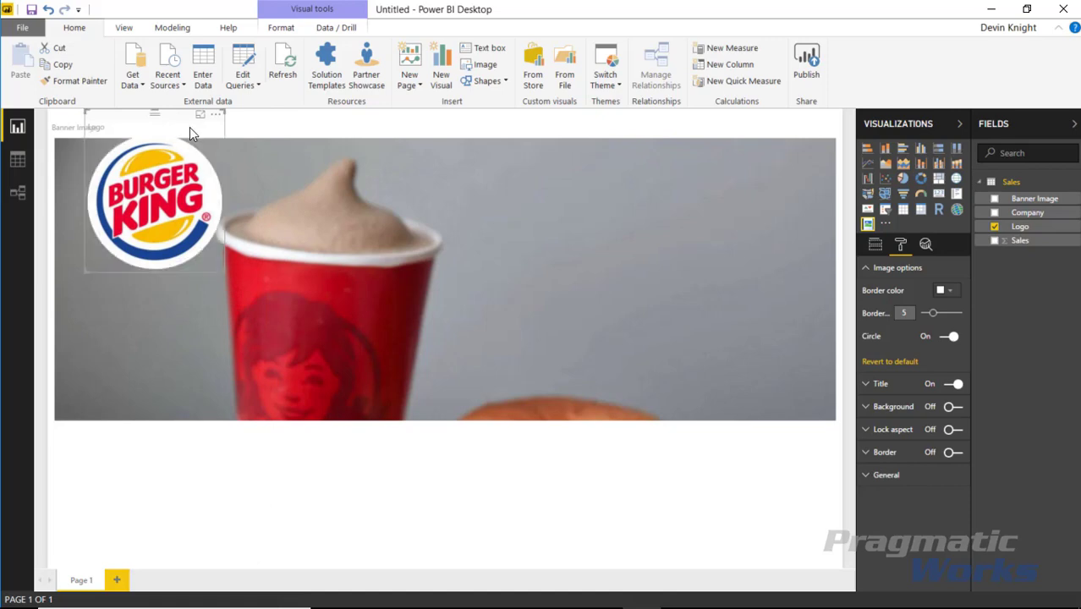
# Step: Add a slicer of the Company field at the lower left, below the banner
pyautogui.press('Escape')
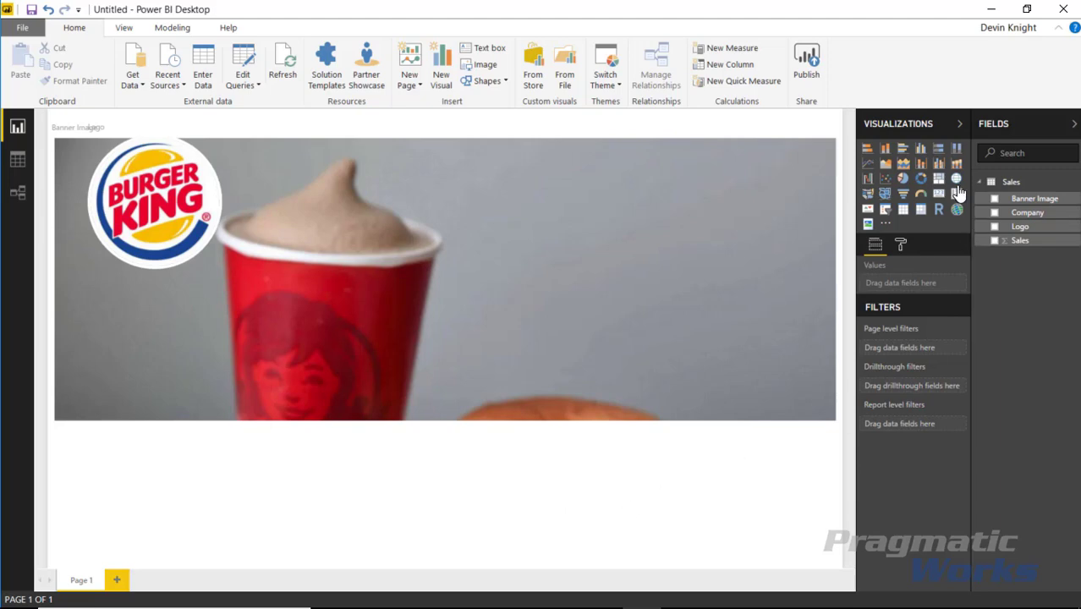
pyautogui.click(885, 209)
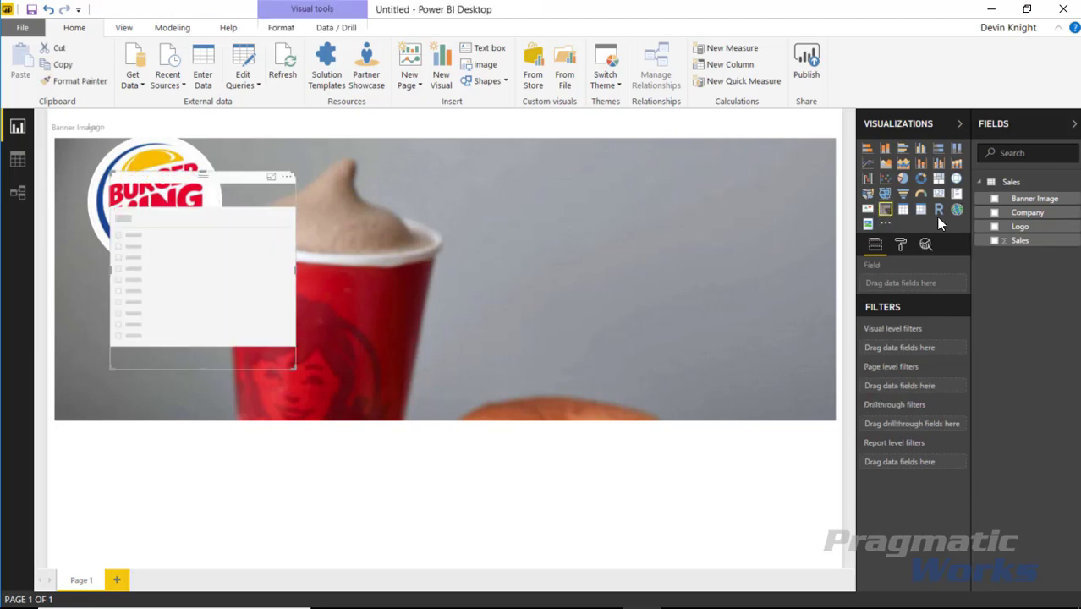
pyautogui.click(994, 212)
pyautogui.moveTo(238, 176); pyautogui.dragTo(142, 387)
pyautogui.moveTo(142, 427); pyautogui.dragTo(142, 433)
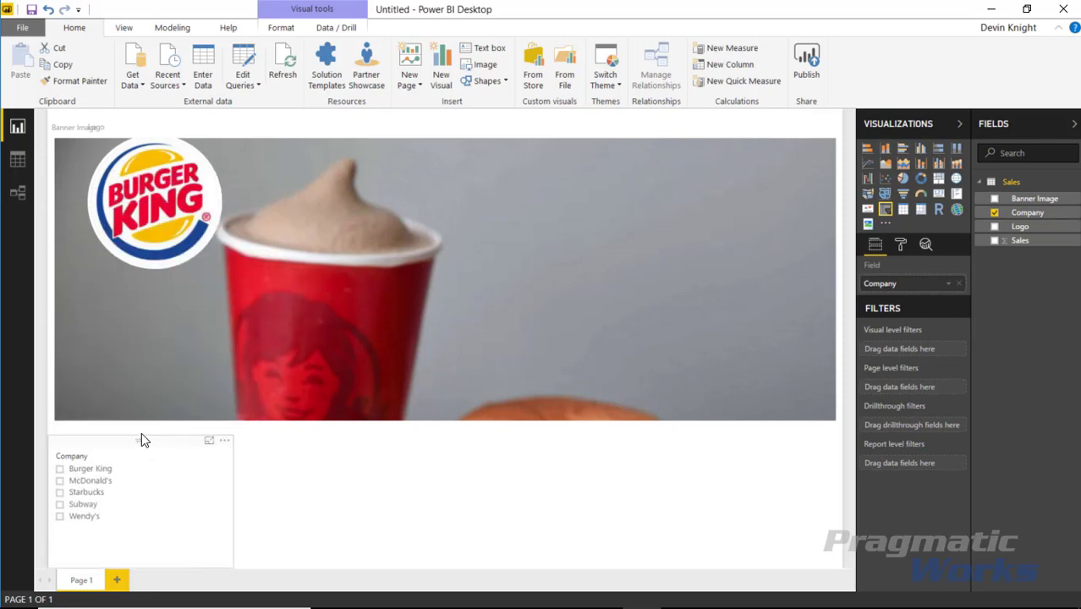
pyautogui.click(141, 433)
# Step: Set the Company slicer's item text size to 16
pyautogui.click(900, 244)
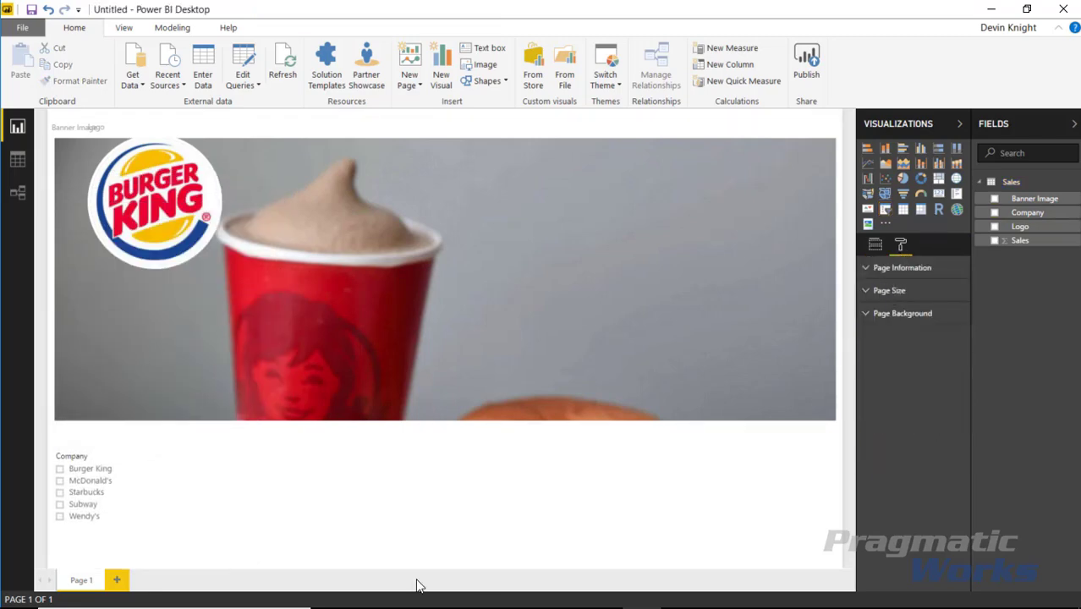
pyautogui.click(195, 528)
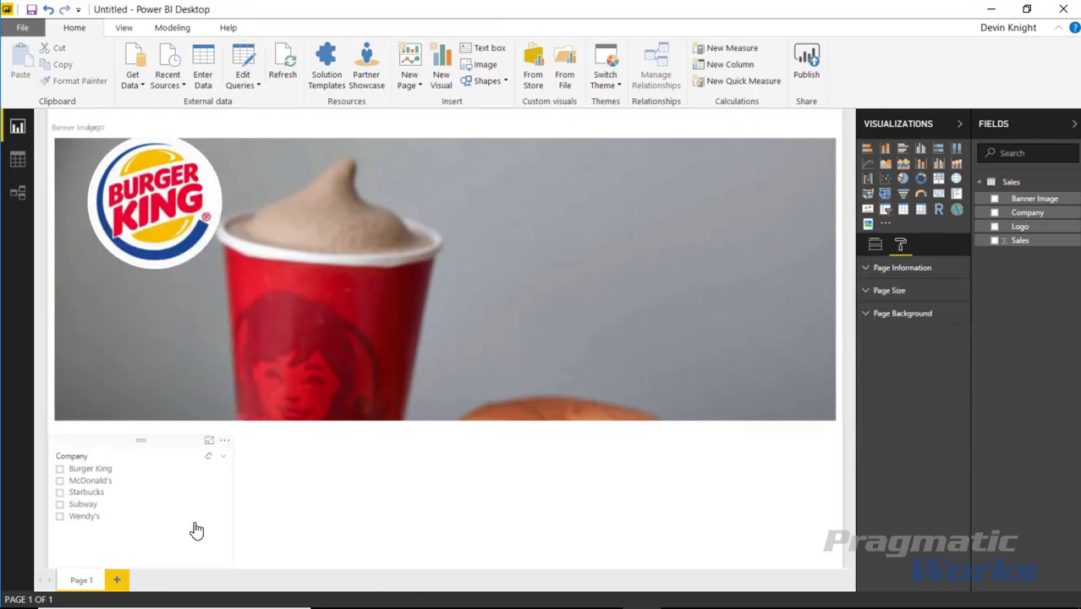
pyautogui.click(900, 244)
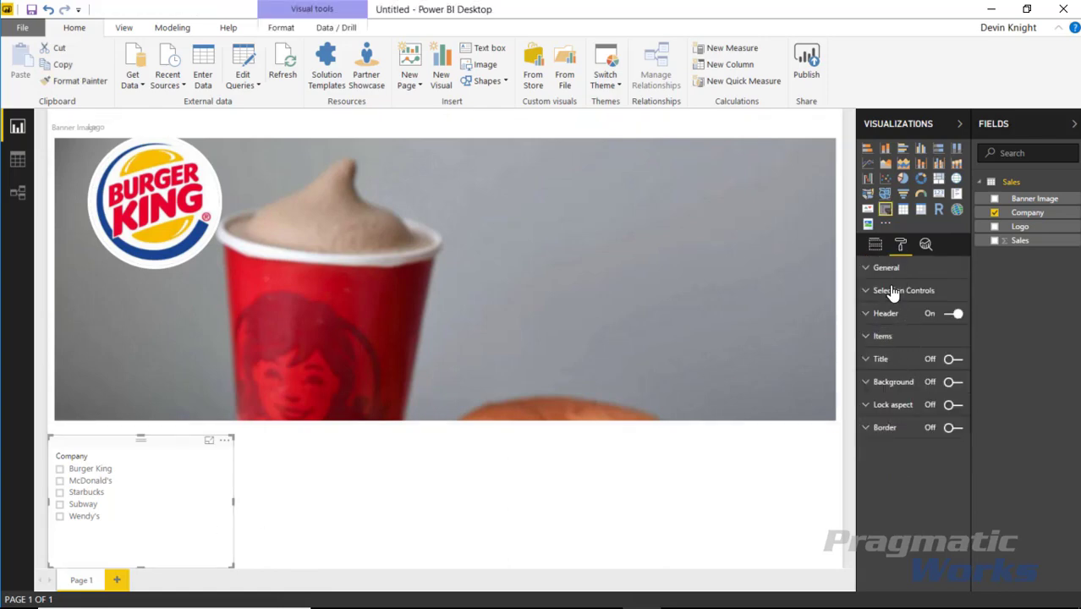
pyautogui.click(893, 291)
pyautogui.click(892, 291)
pyautogui.click(885, 337)
pyautogui.moveTo(927, 427); pyautogui.dragTo(932, 427)
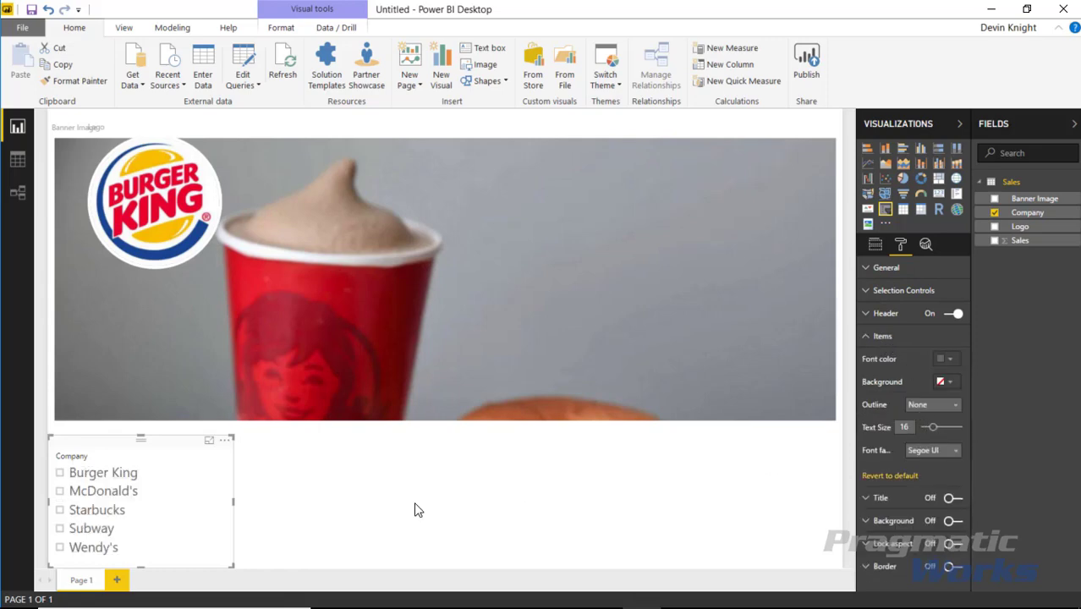
pyautogui.click(97, 491)
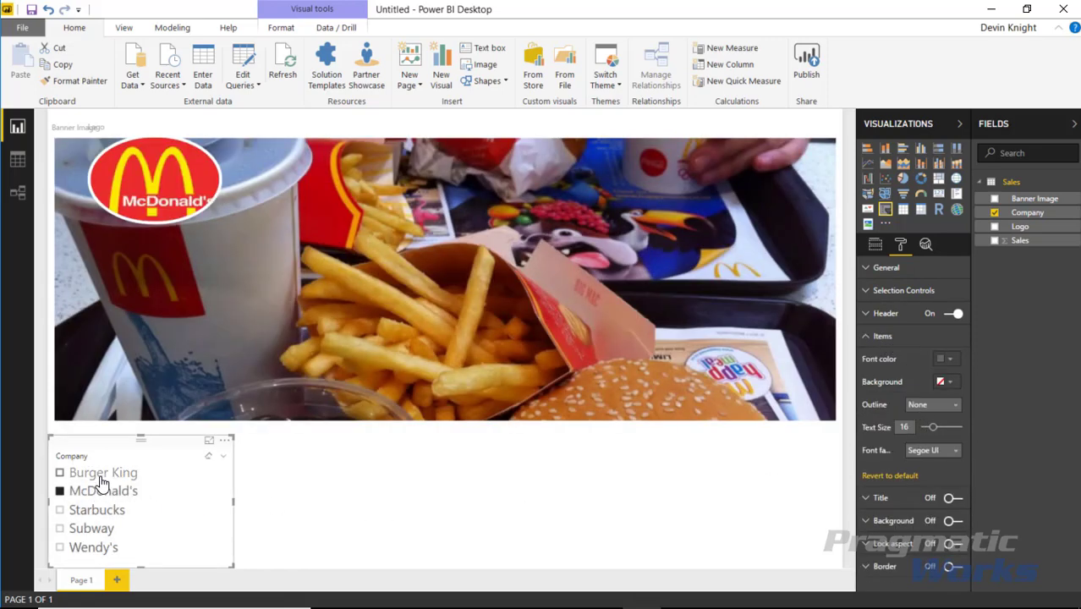
pyautogui.click(110, 479)
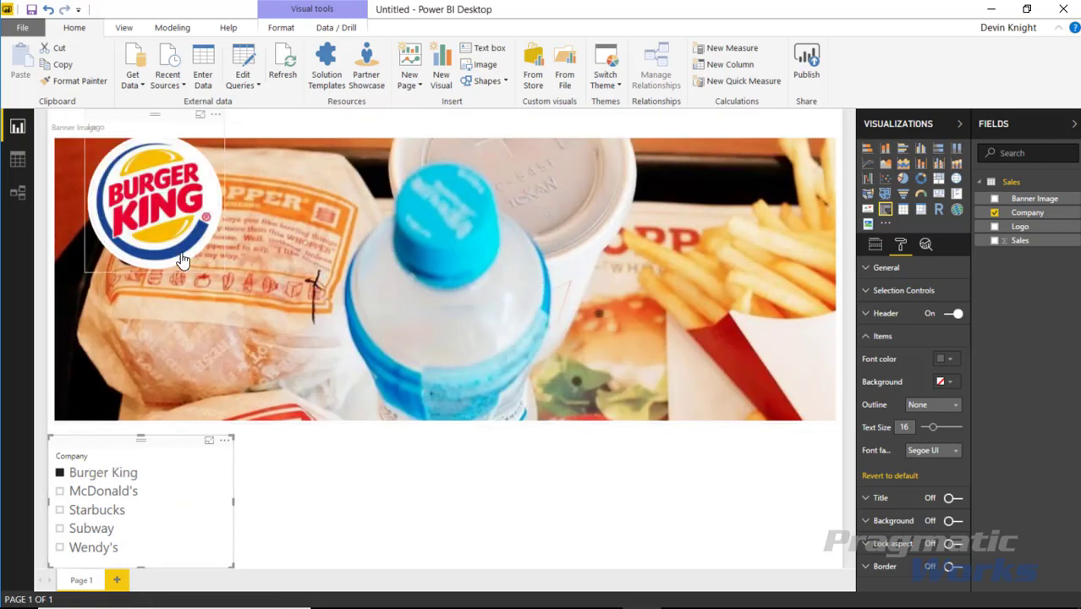
pyautogui.click(97, 510)
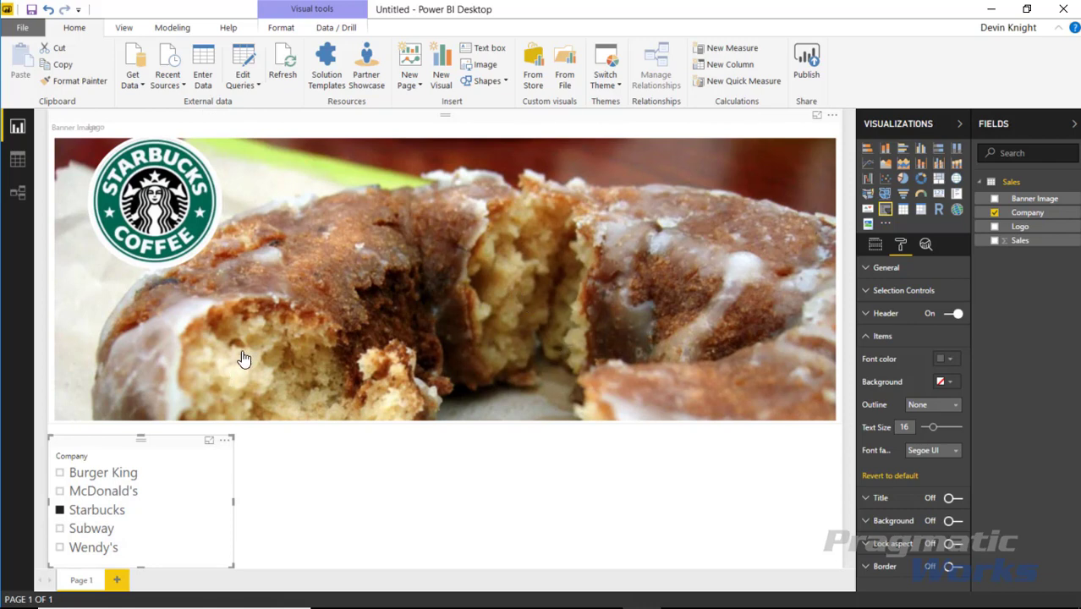
pyautogui.click(83, 530)
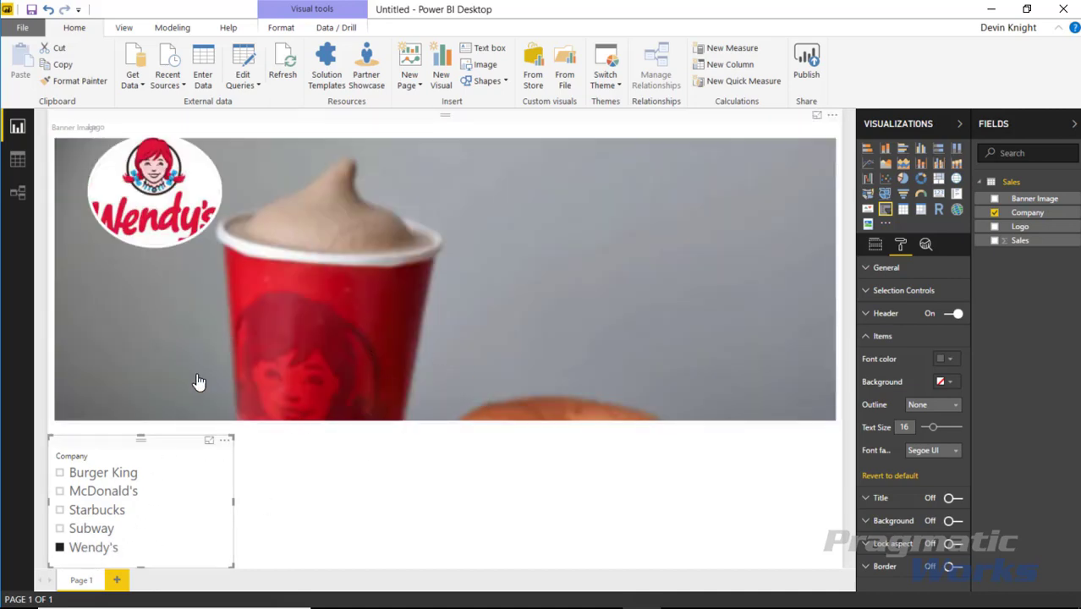
pyautogui.click(97, 473)
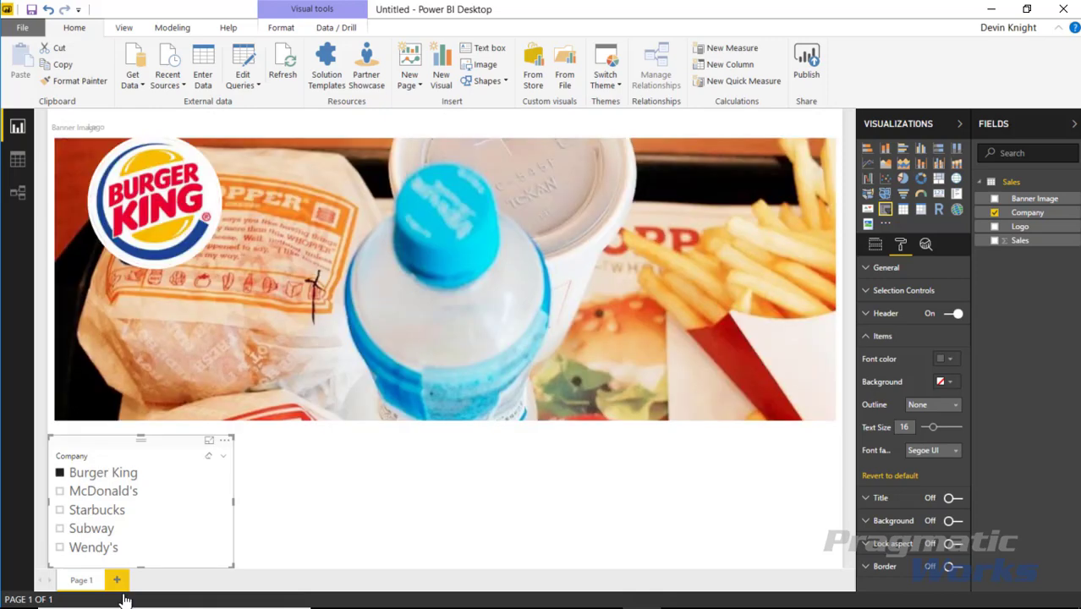
pyautogui.click(97, 475)
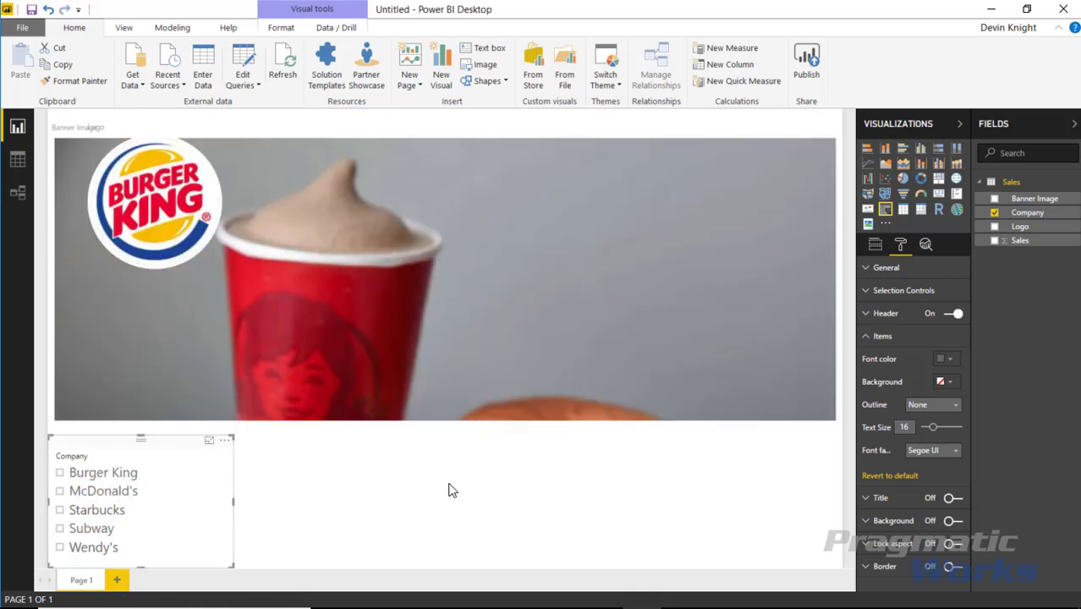
# Step: Add a clustered column chart of Sales by Company below the banner, widened across the page
pyautogui.click(520, 509)
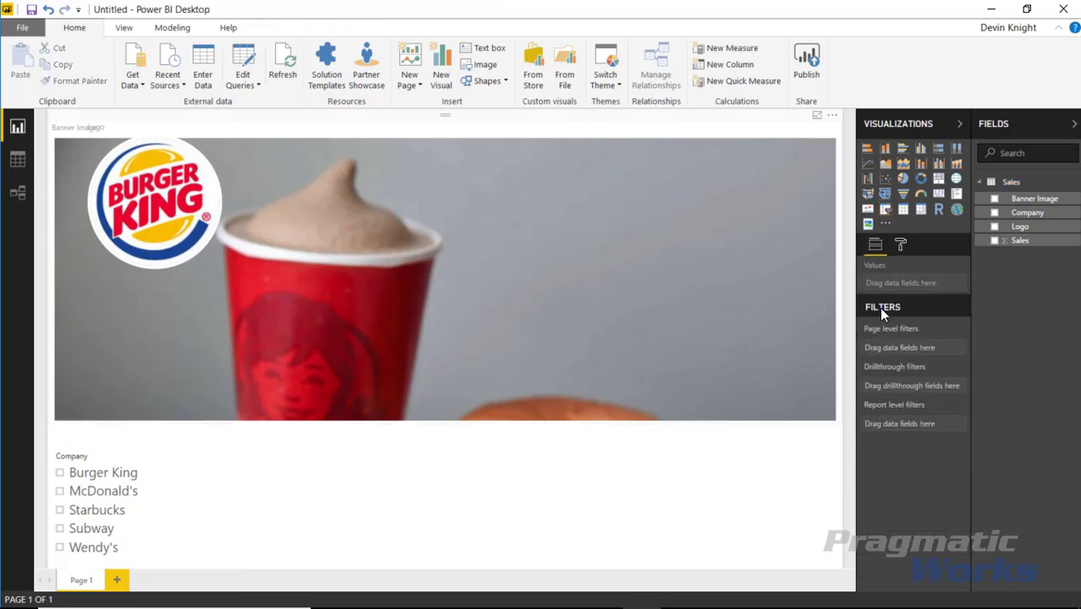
pyautogui.click(886, 148)
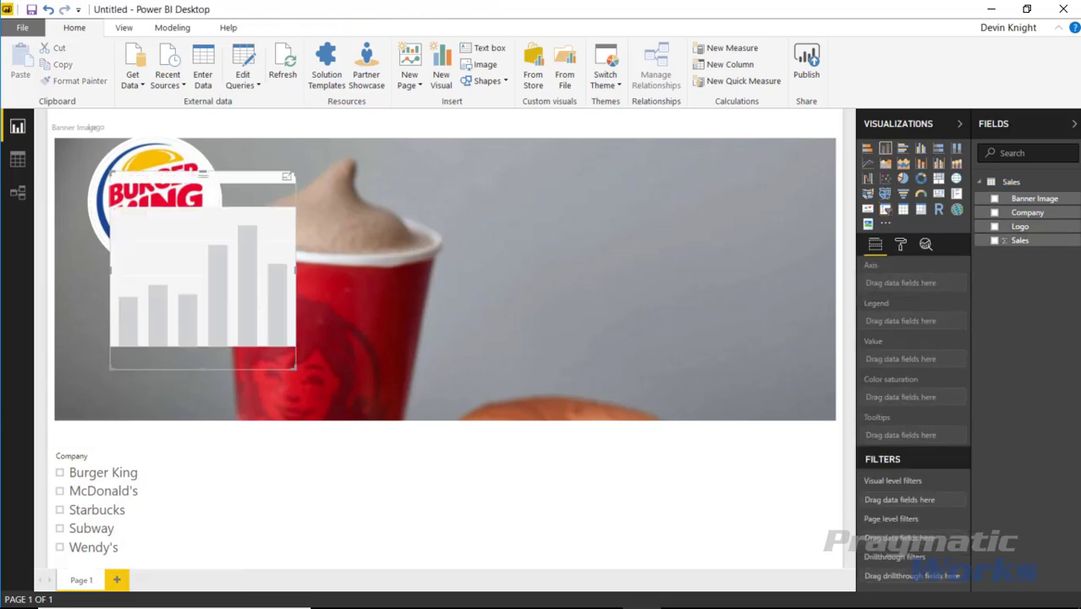
pyautogui.moveTo(146, 188); pyautogui.dragTo(235, 435)
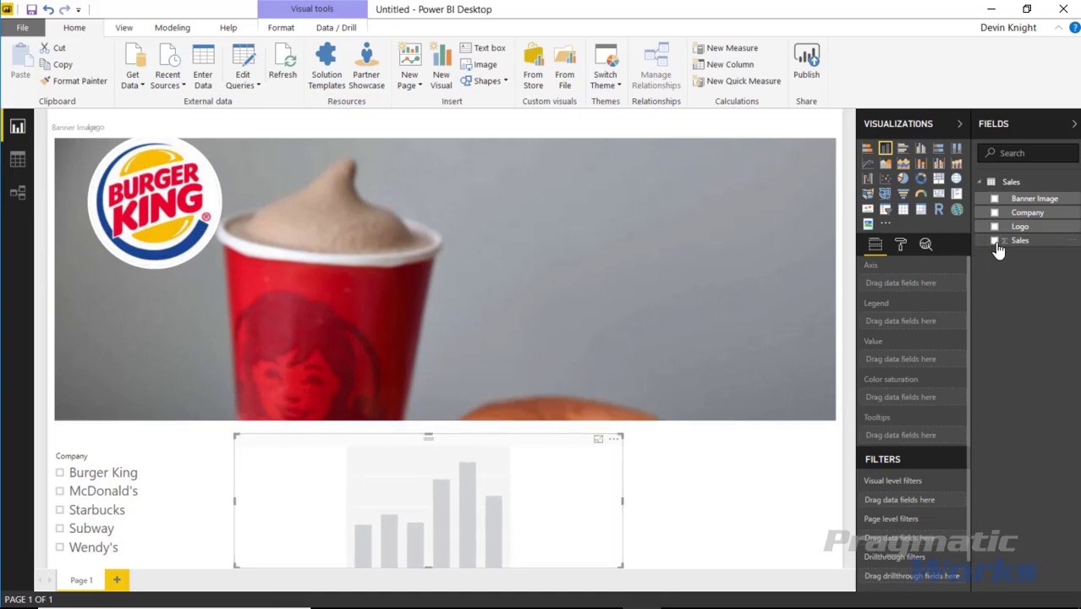
pyautogui.click(995, 241)
pyautogui.click(995, 212)
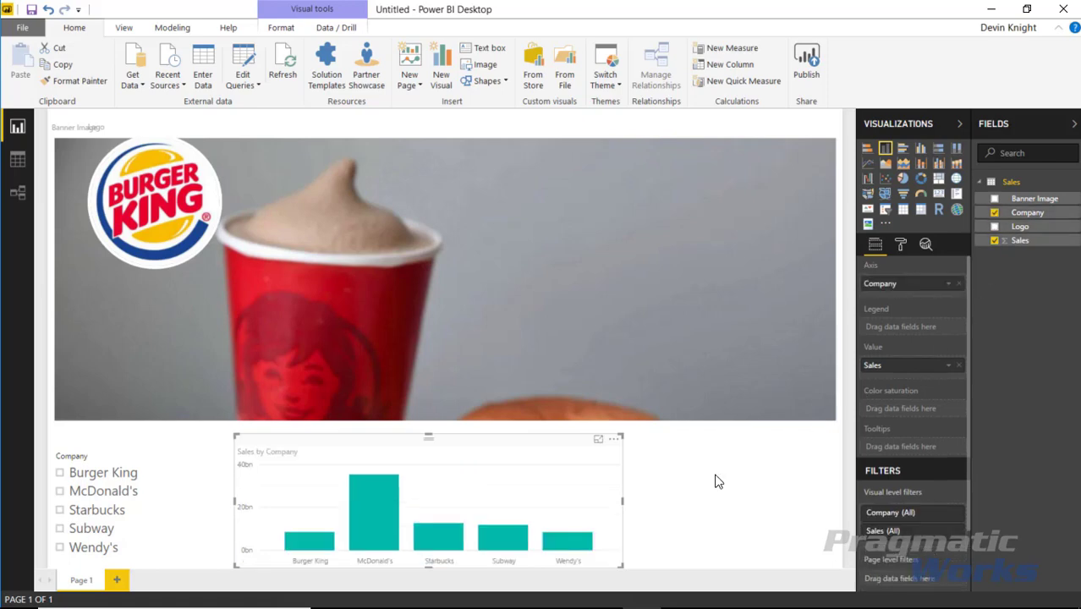
pyautogui.moveTo(622, 434); pyautogui.dragTo(757, 415)
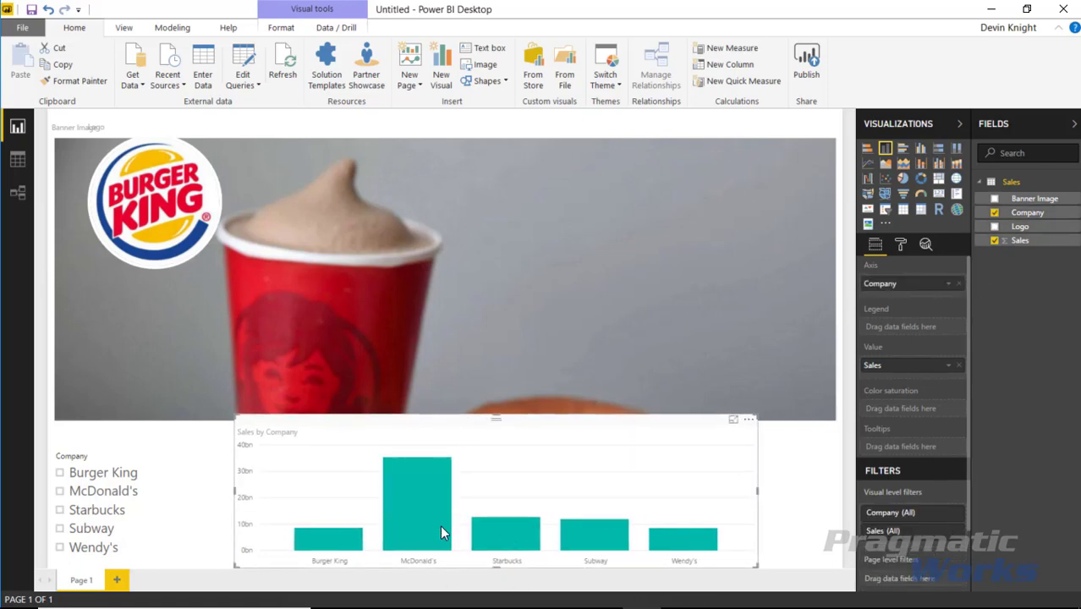
pyautogui.click(415, 516)
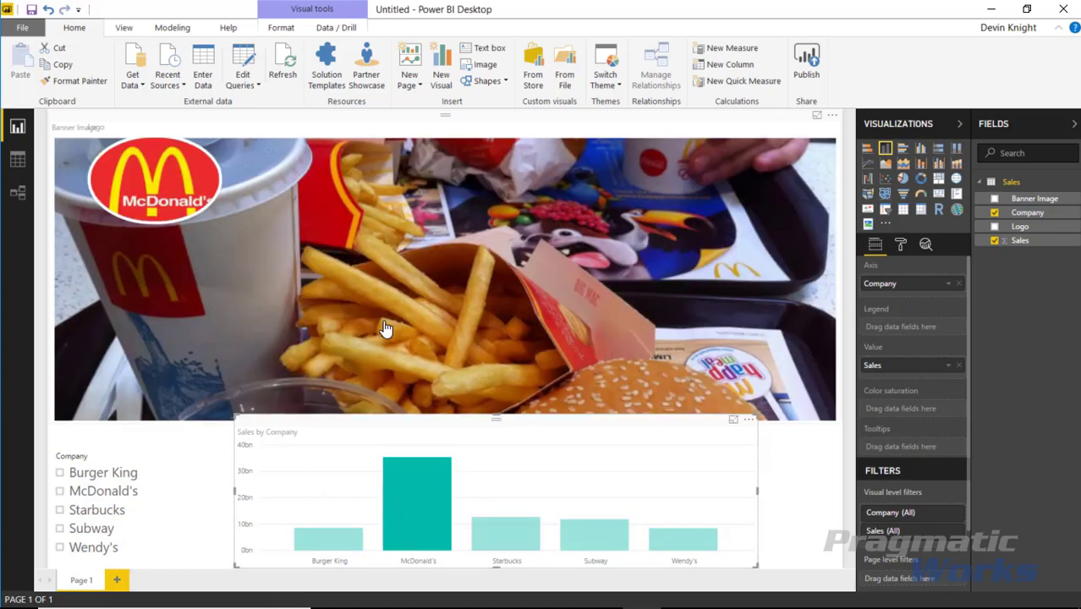
pyautogui.click(518, 529)
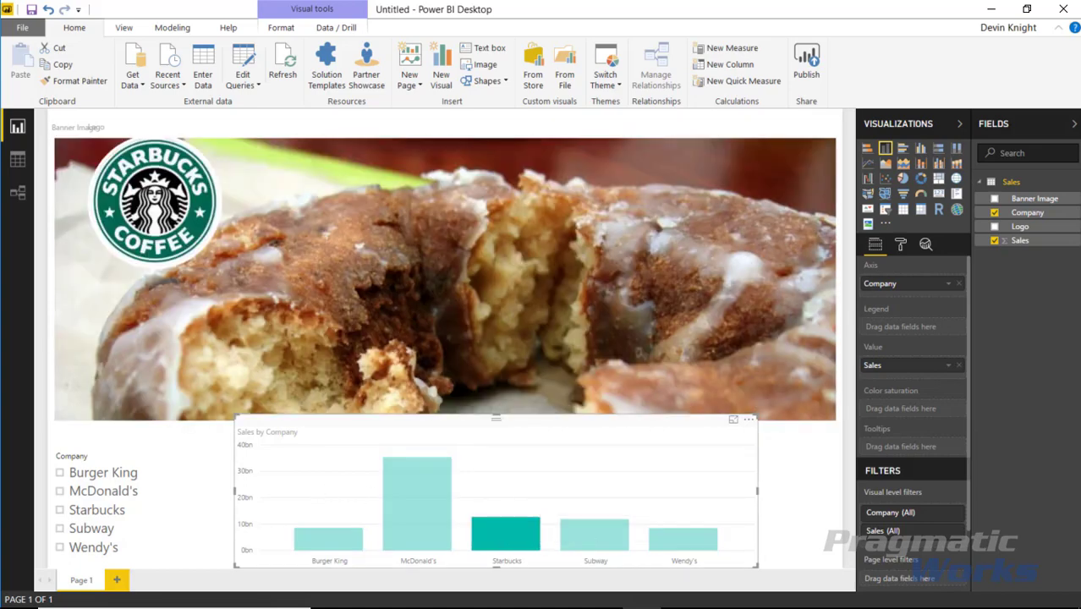
pyautogui.click(604, 535)
pyautogui.click(679, 540)
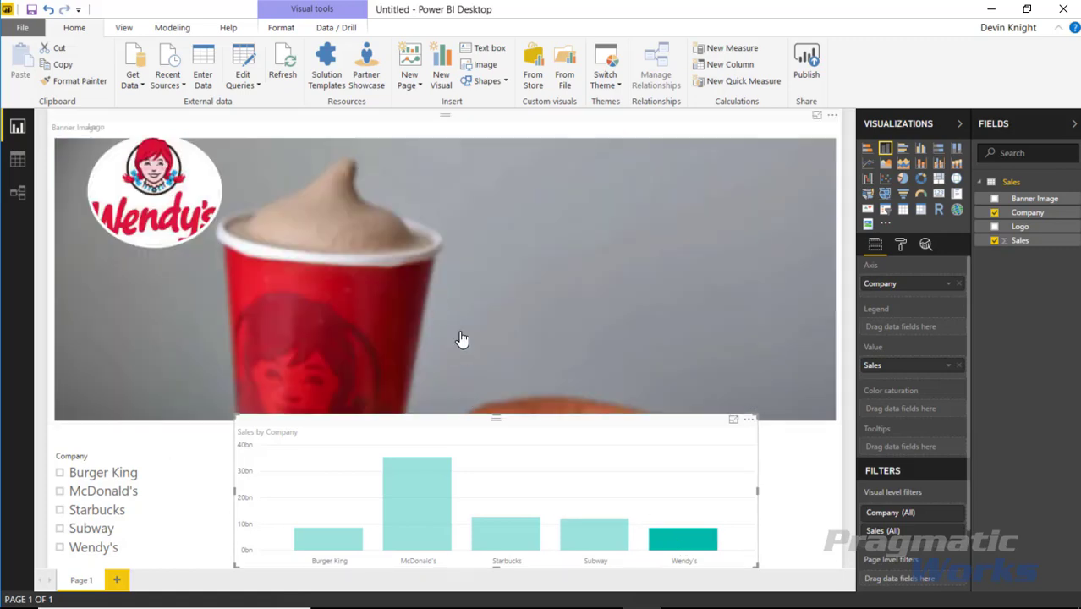
pyautogui.click(518, 531)
pyautogui.keyDown('ctrl'); pyautogui.click(408, 528); pyautogui.keyUp('ctrl')
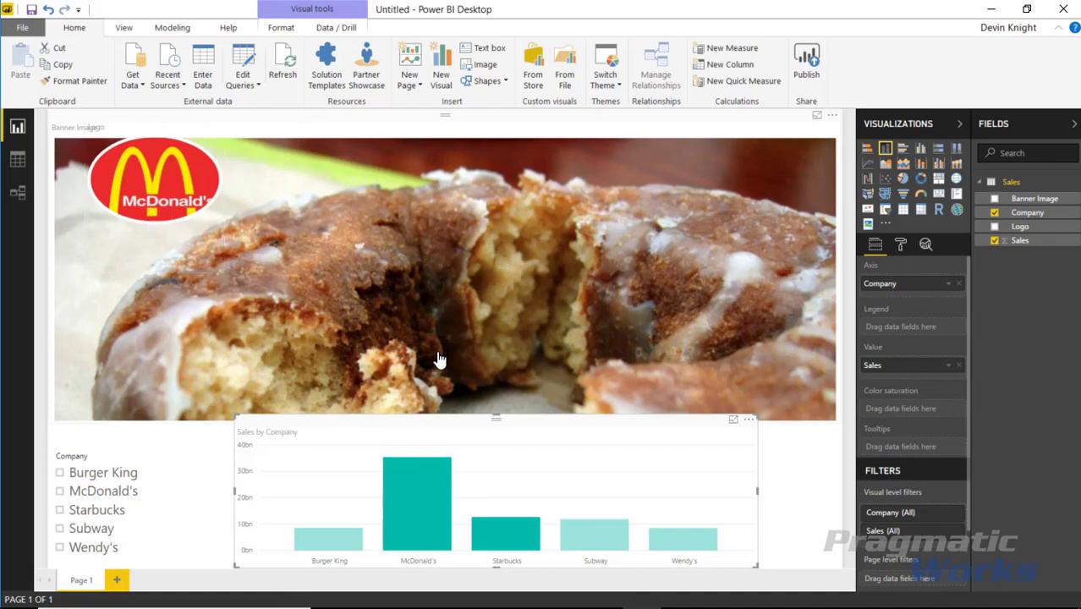
pyautogui.click(326, 540)
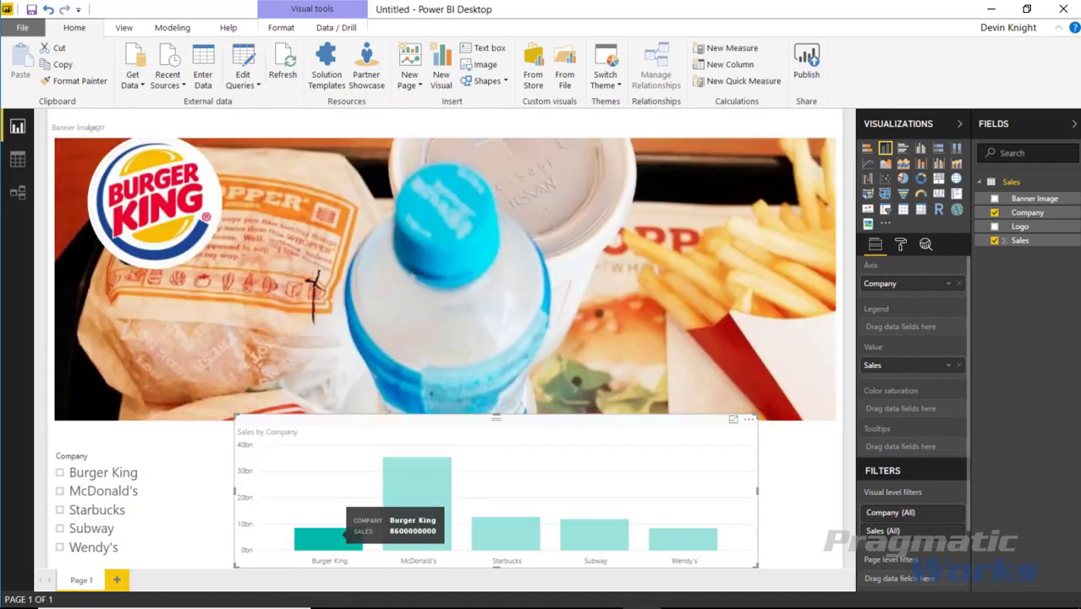
pyautogui.click(385, 502)
pyautogui.click(481, 528)
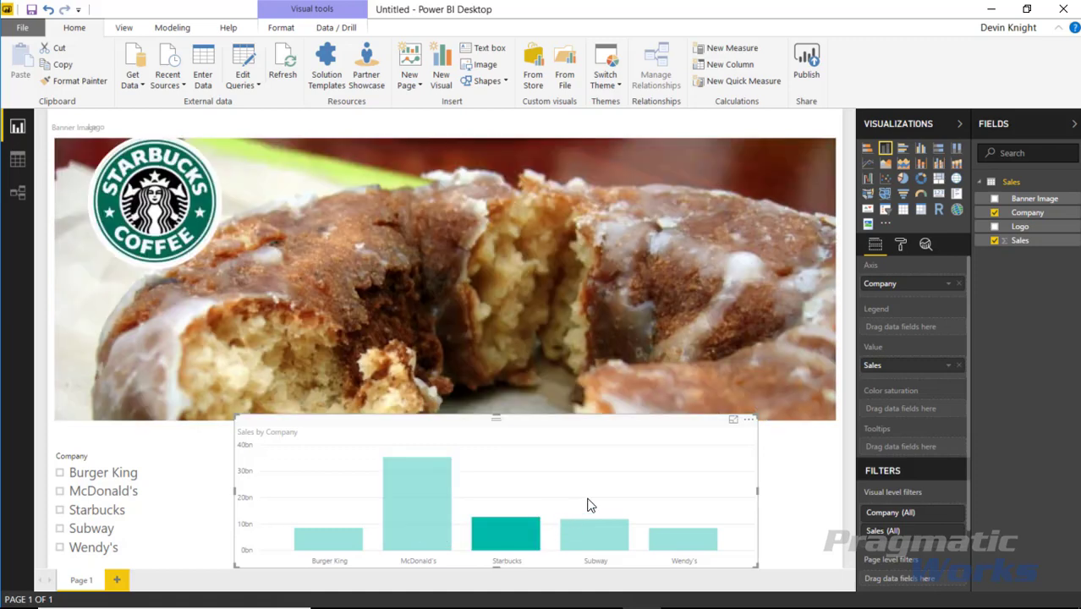
pyautogui.click(605, 478)
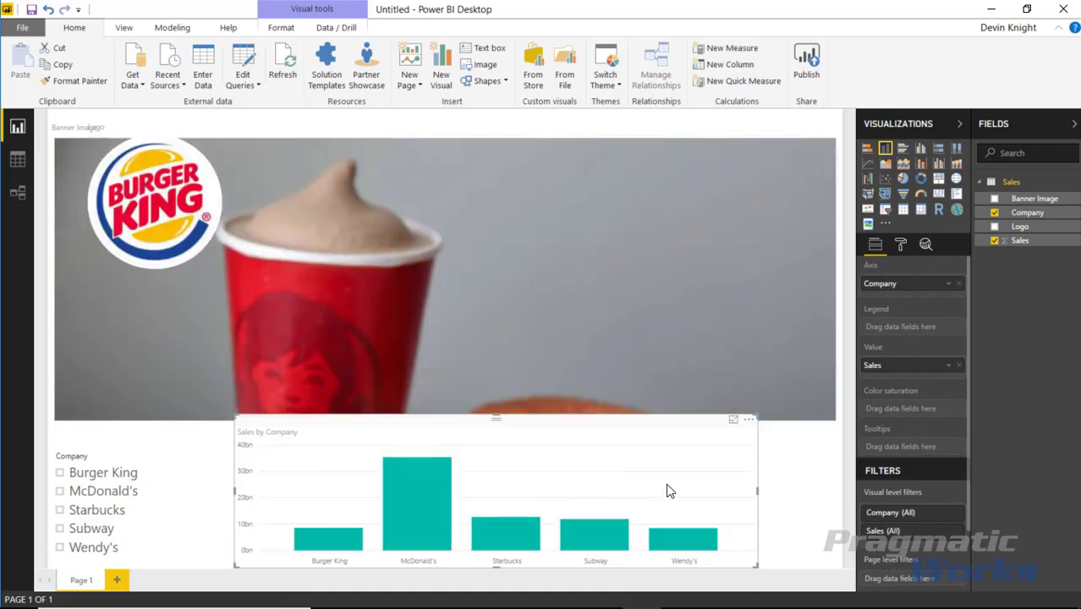
pyautogui.click(780, 494)
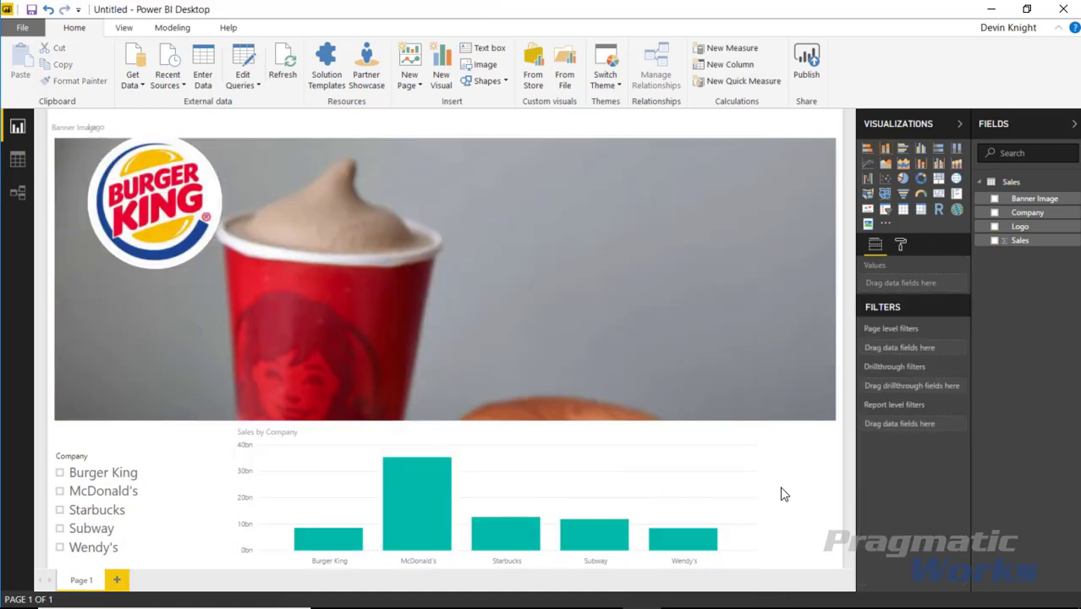
pyautogui.click(677, 211)
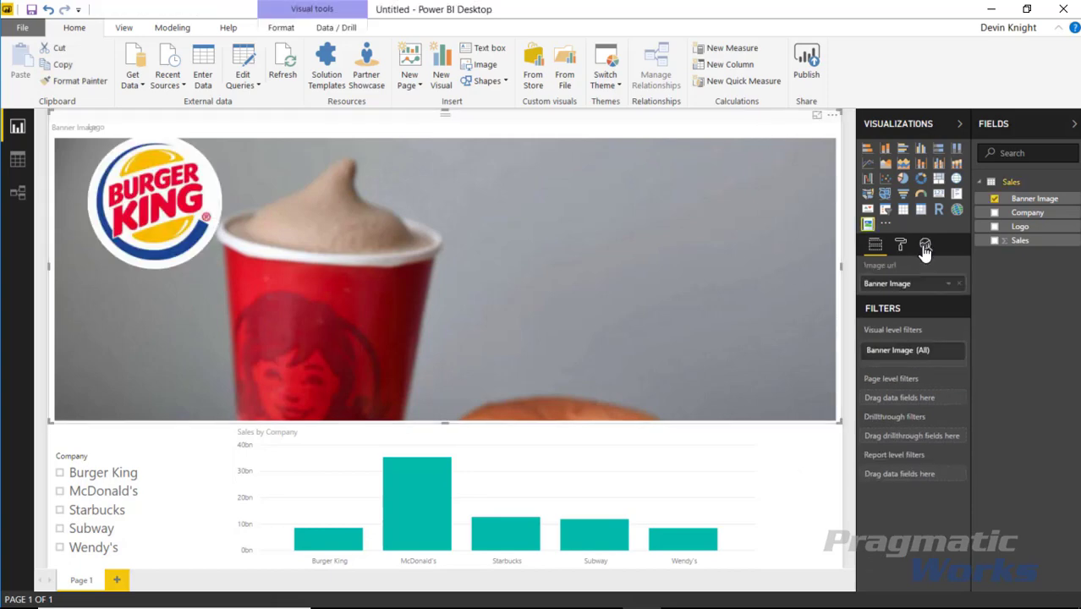
pyautogui.click(901, 244)
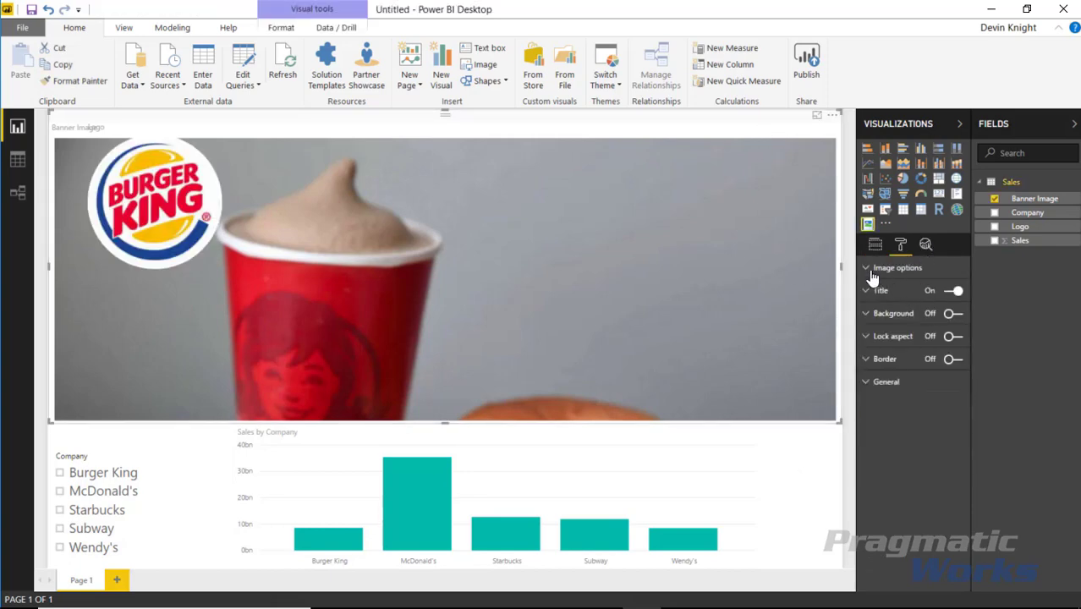
pyautogui.click(873, 269)
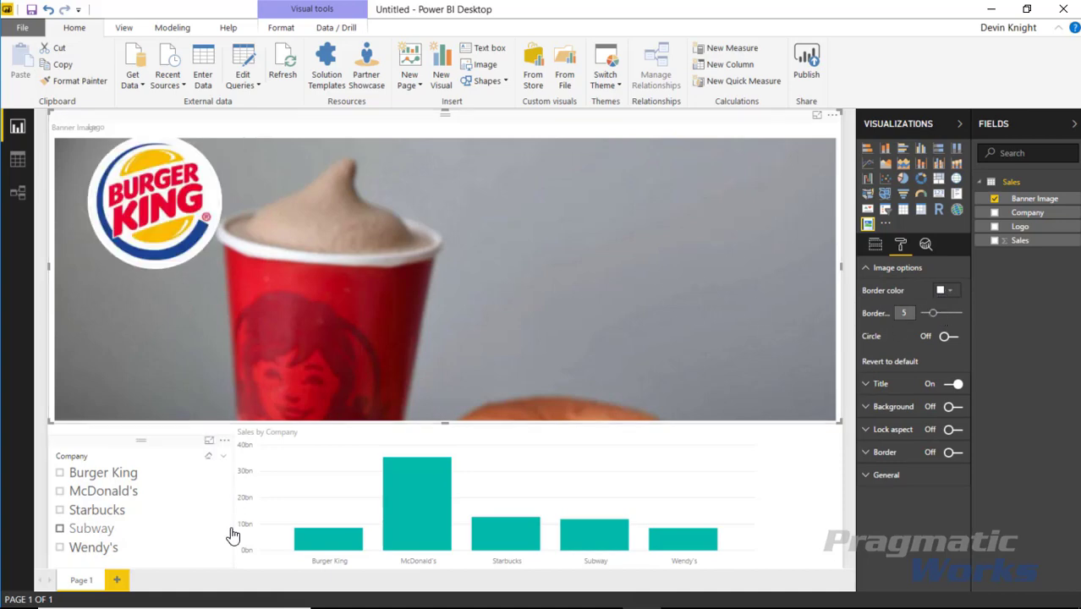
pyautogui.click(834, 488)
pyautogui.click(95, 233)
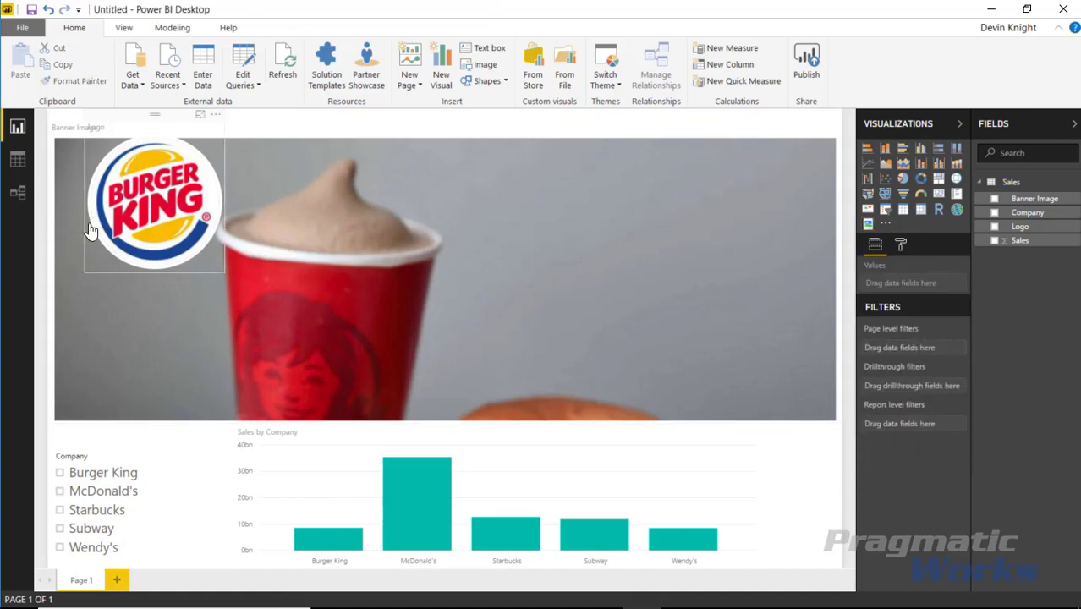
pyautogui.click(901, 245)
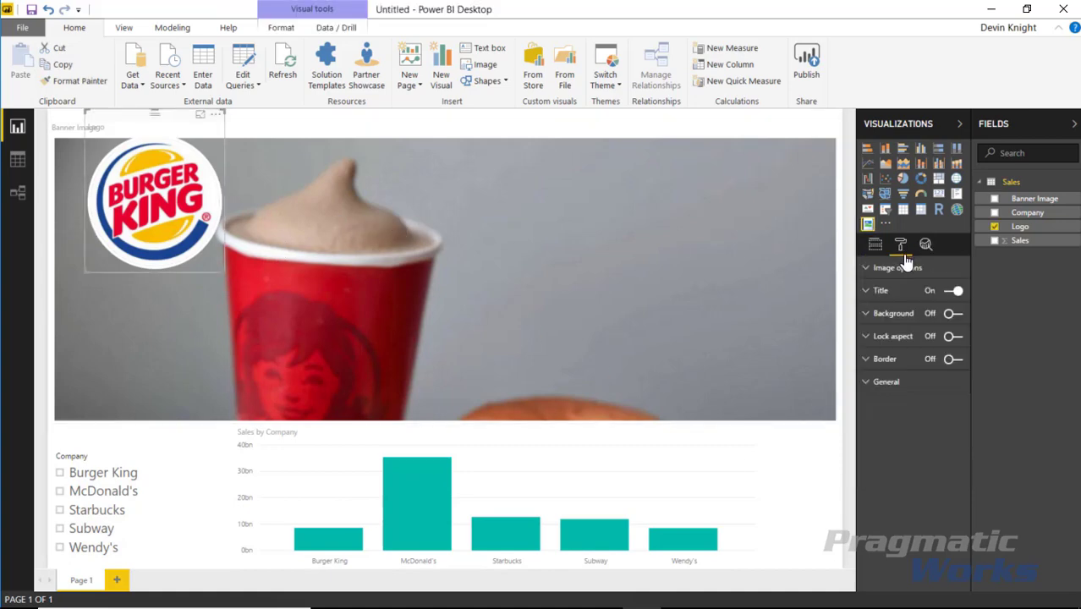
pyautogui.click(900, 271)
pyautogui.click(940, 290)
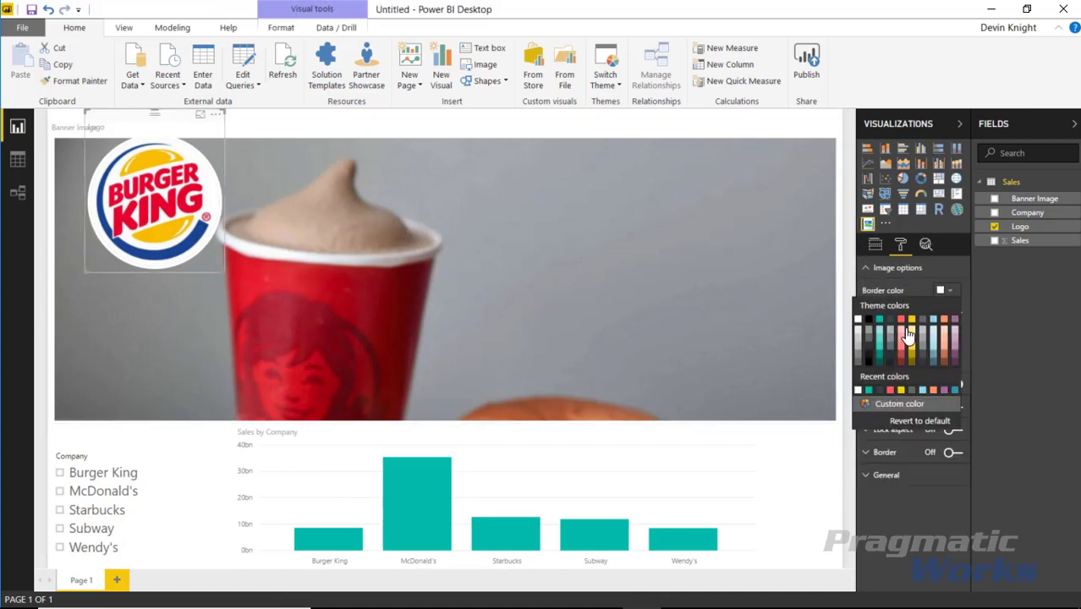
pyautogui.click(870, 321)
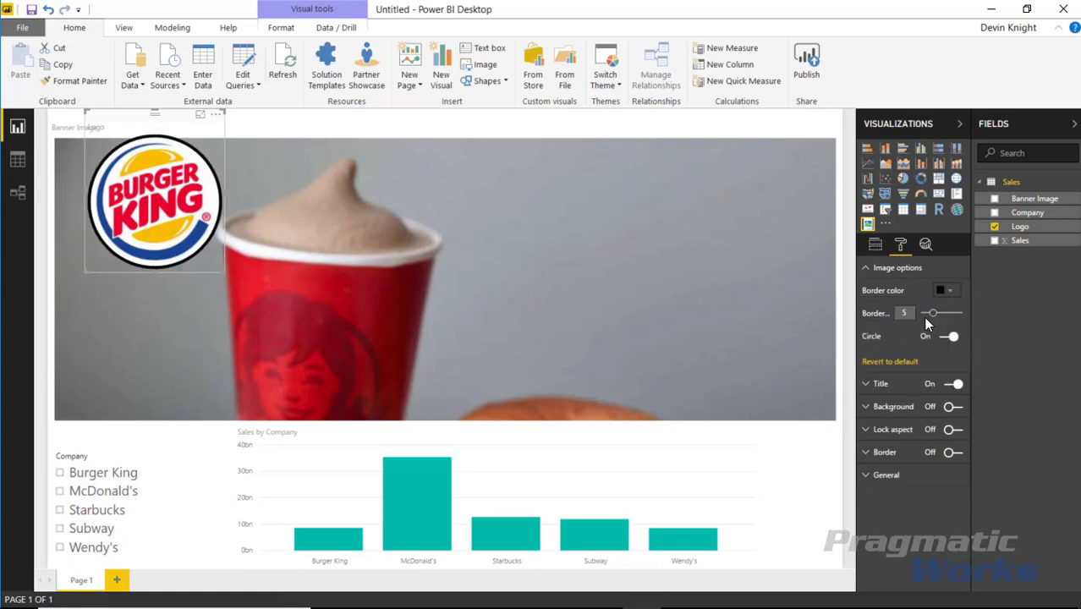
pyautogui.moveTo(933, 314); pyautogui.dragTo(959, 318)
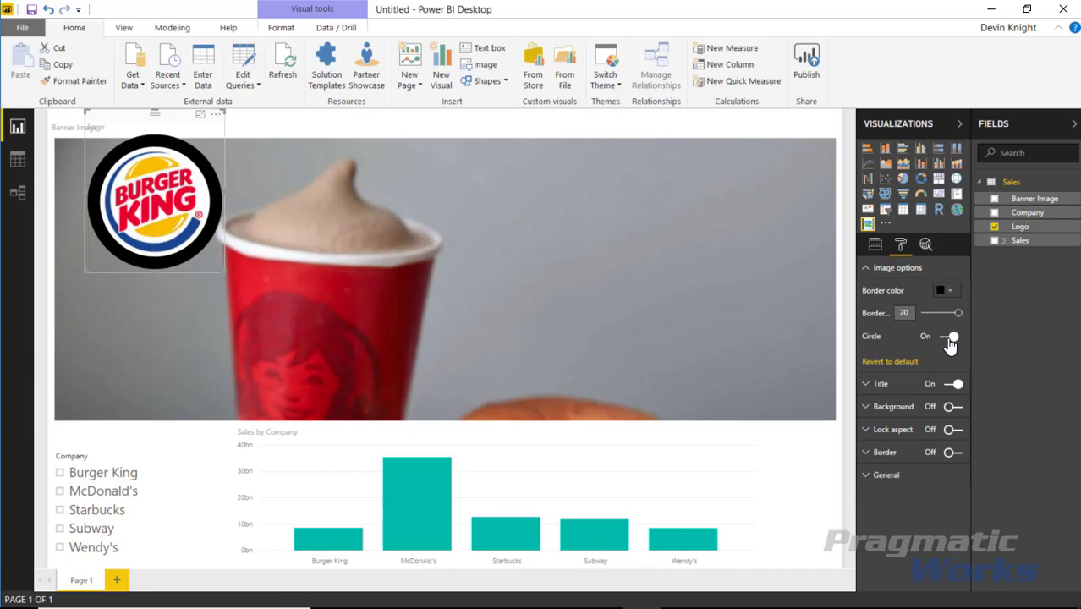
pyautogui.click(948, 336)
pyautogui.click(947, 336)
pyautogui.click(948, 336)
pyautogui.click(948, 336)
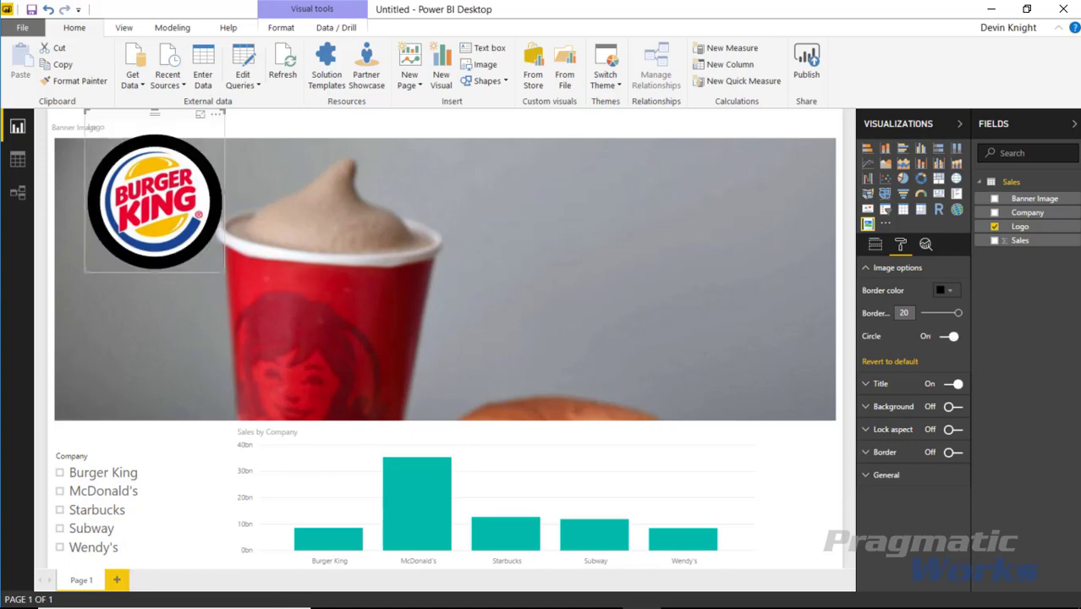
pyautogui.click(899, 363)
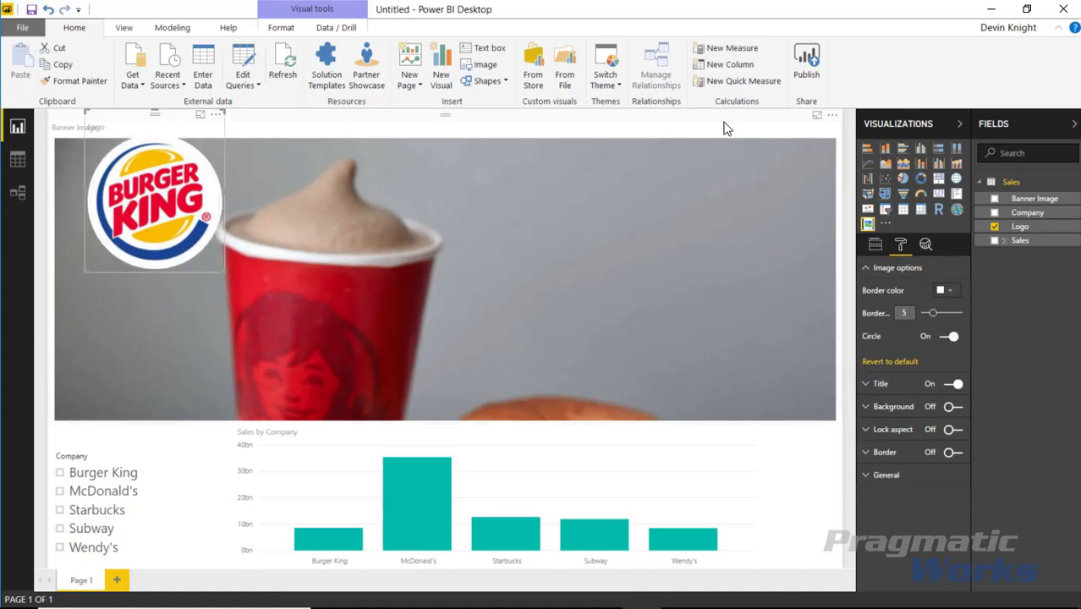
pyautogui.click(853, 188)
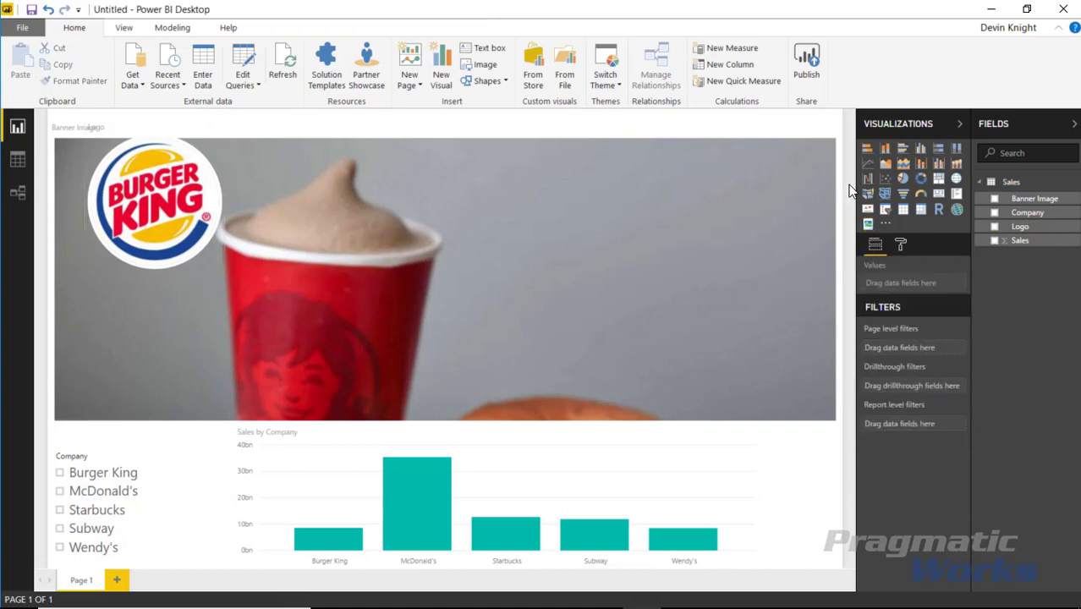